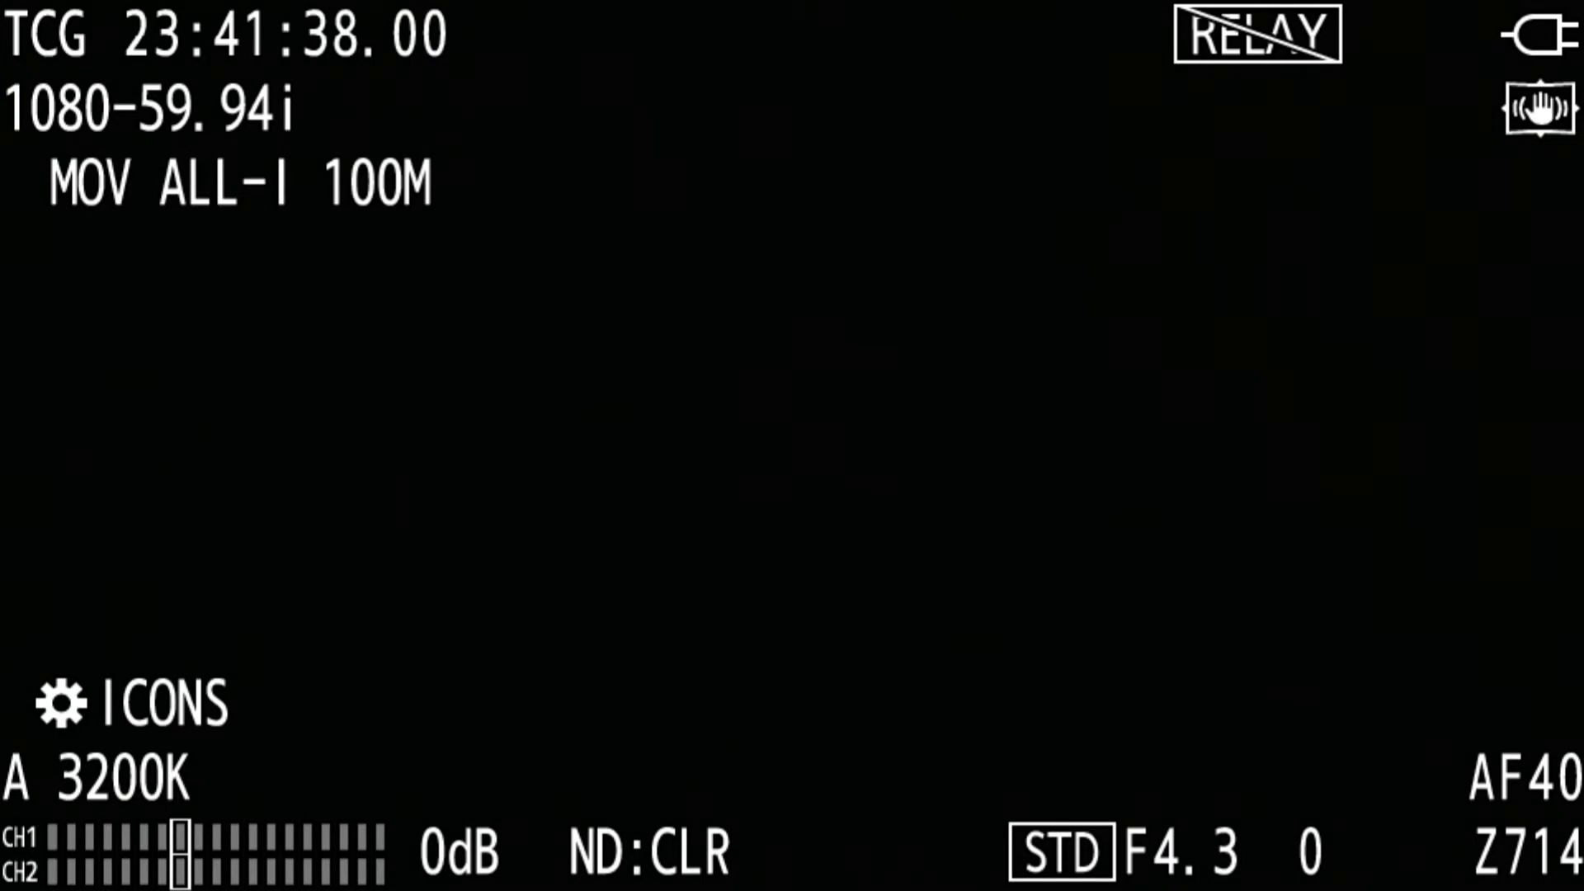
- Under MENU > NETWORK > DEVICE SEL, select USB TETHERING as the network device
key(Menu)
key(Down)
key(Down)
key(Down)
key(Down)
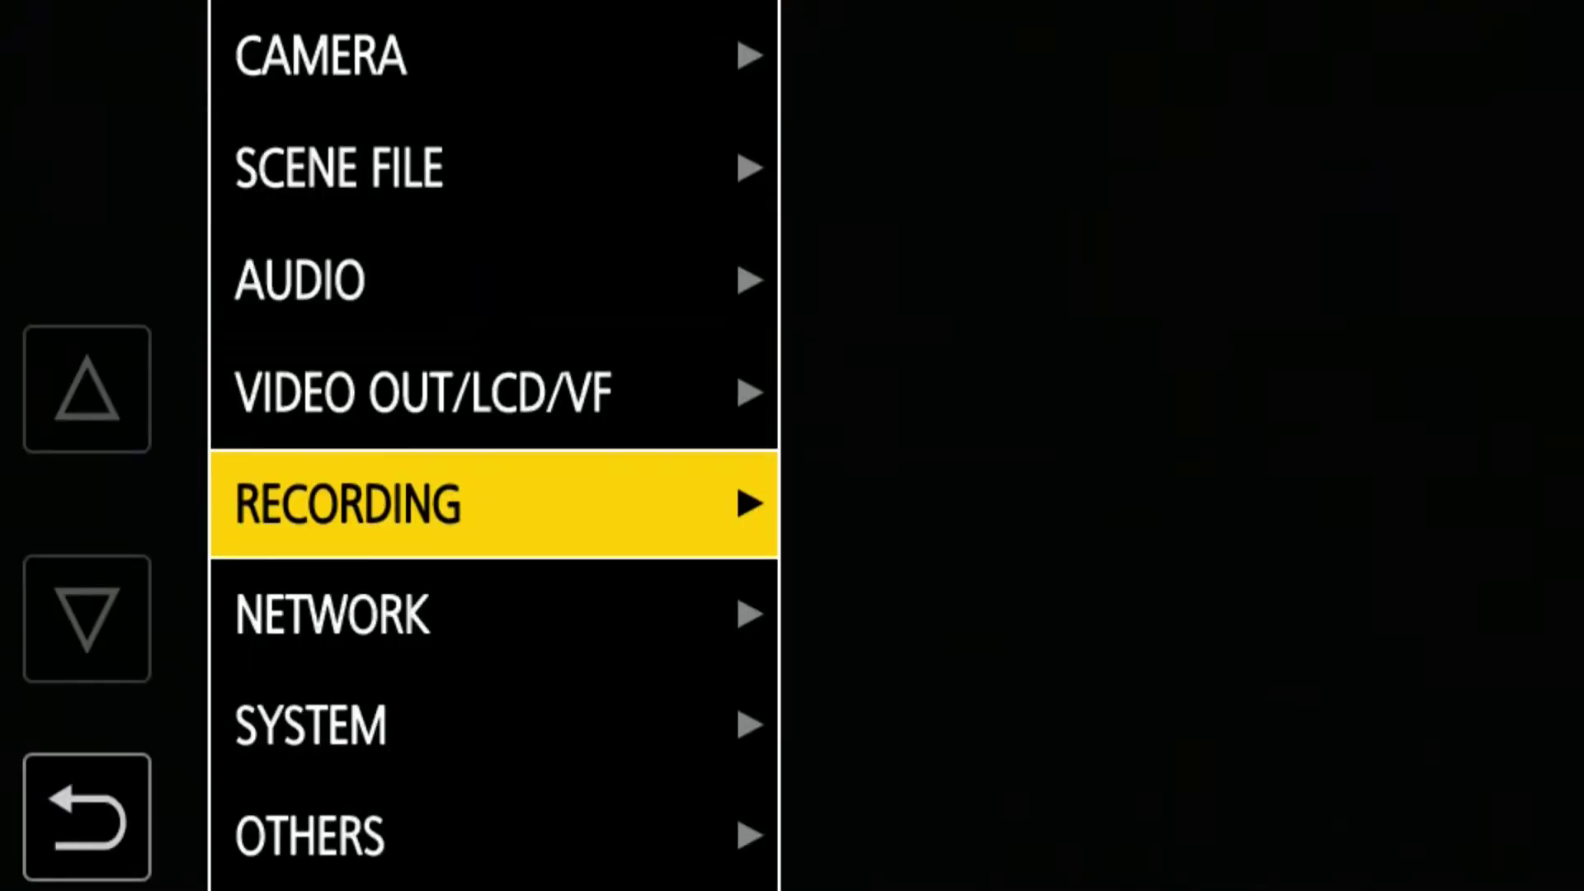
key(Down)
key(Right)
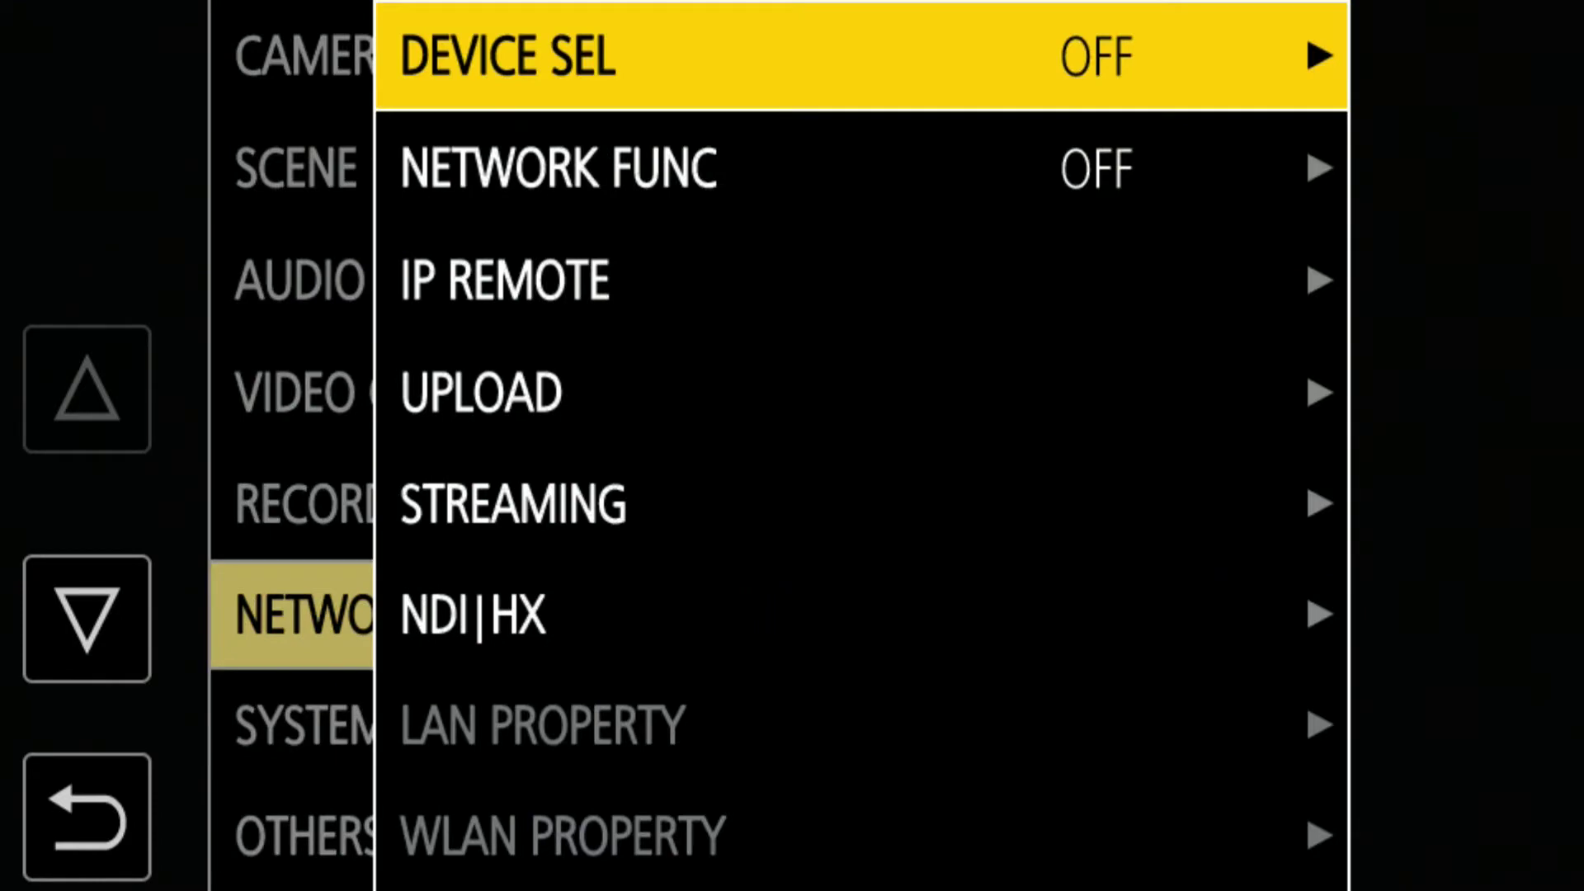
key(Right)
key(Up)
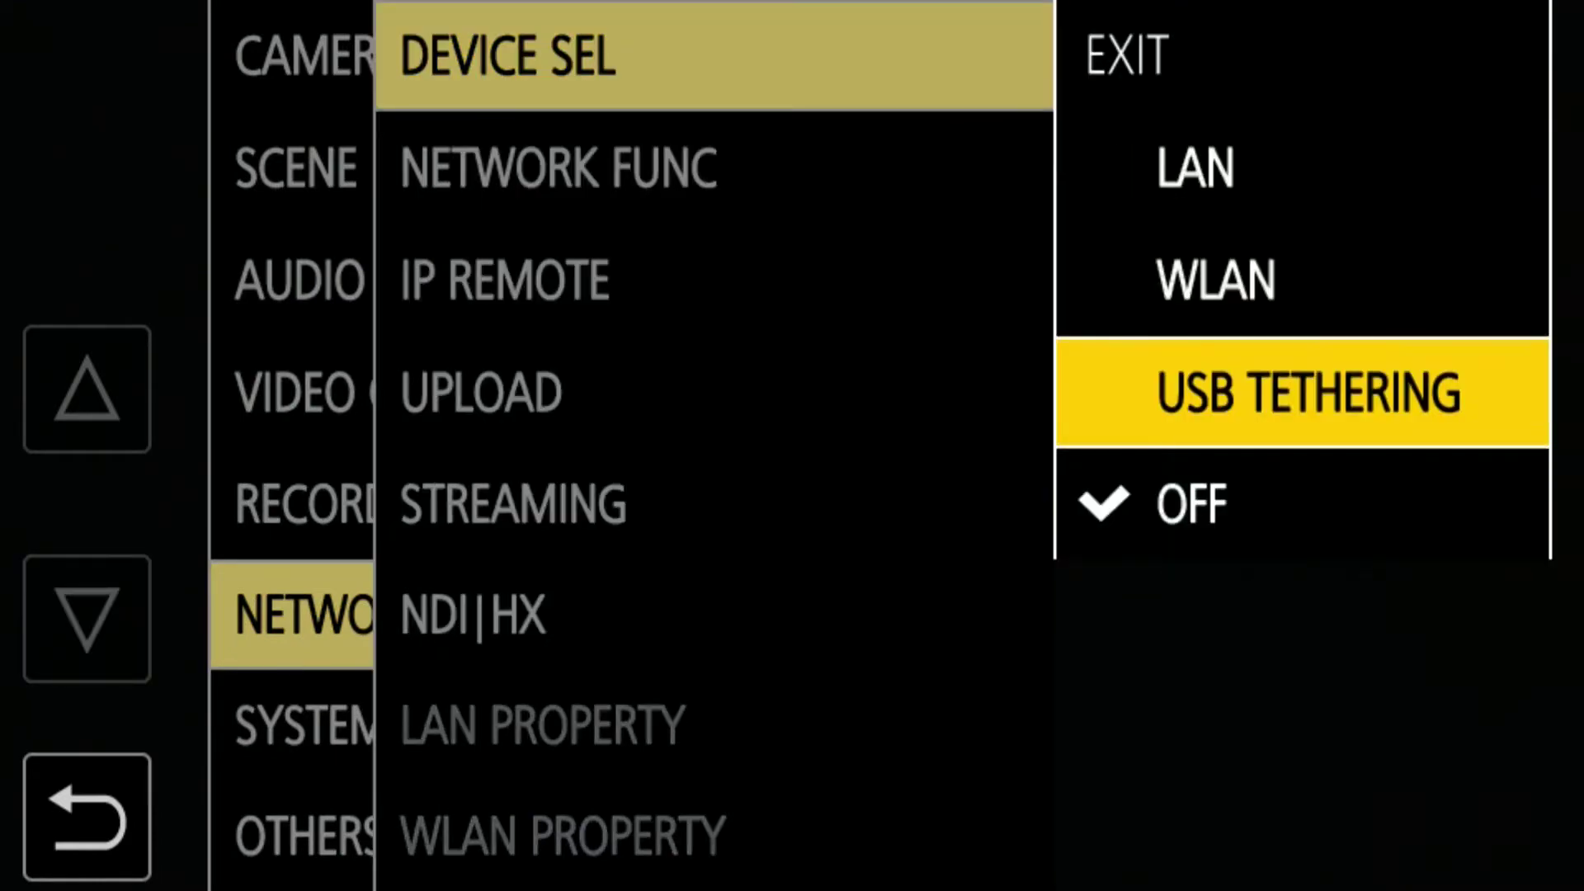
key(Return)
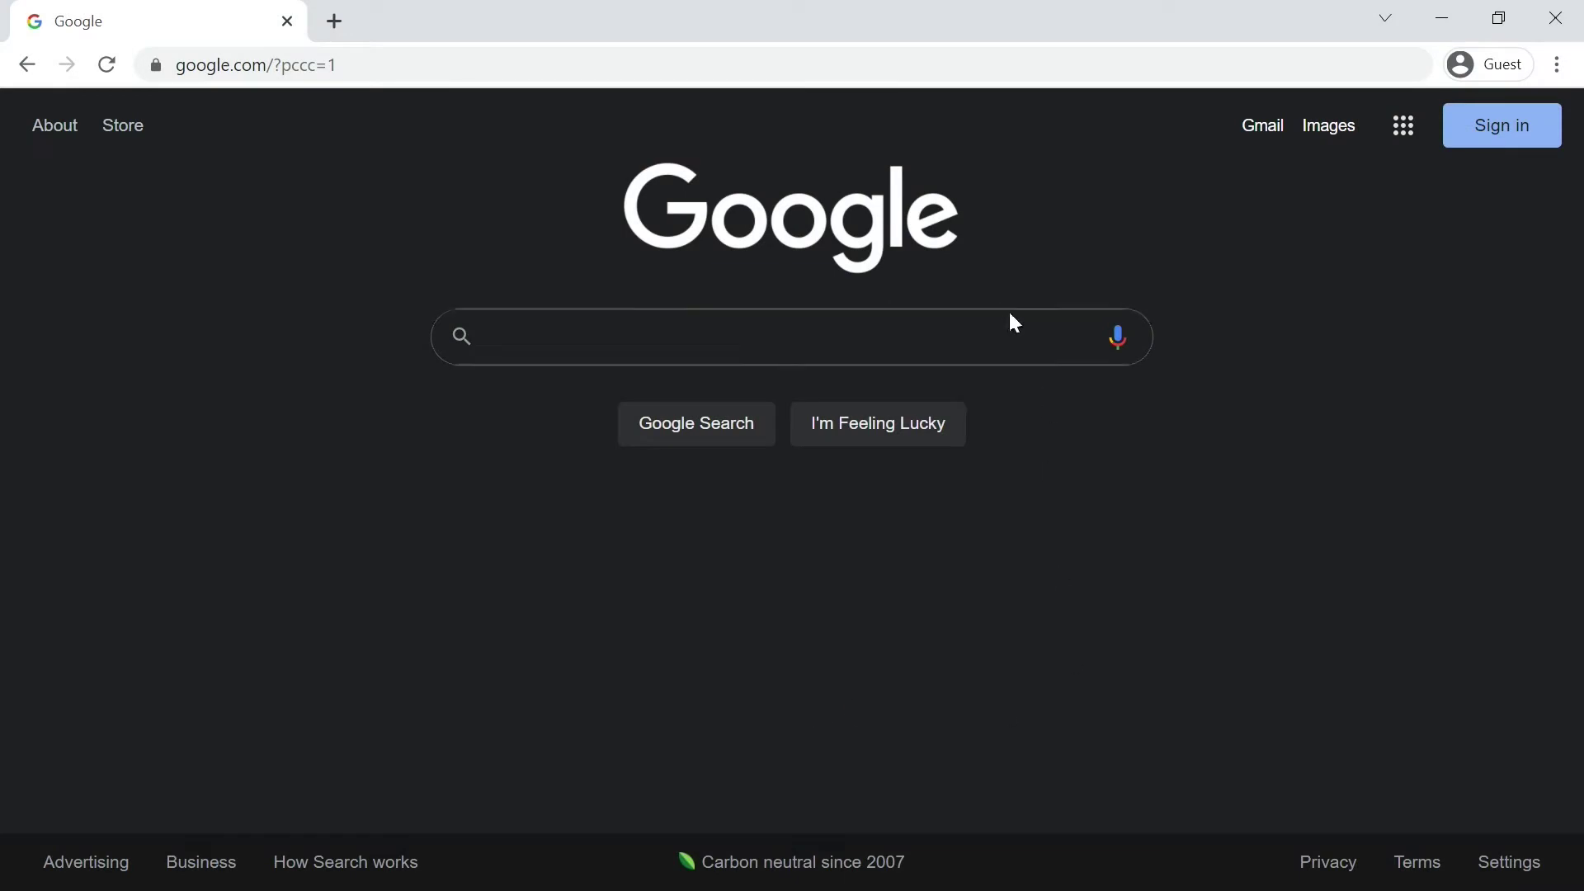
- Search Google for 'panasonic PASS'
click(1009, 317)
text(panasonic )
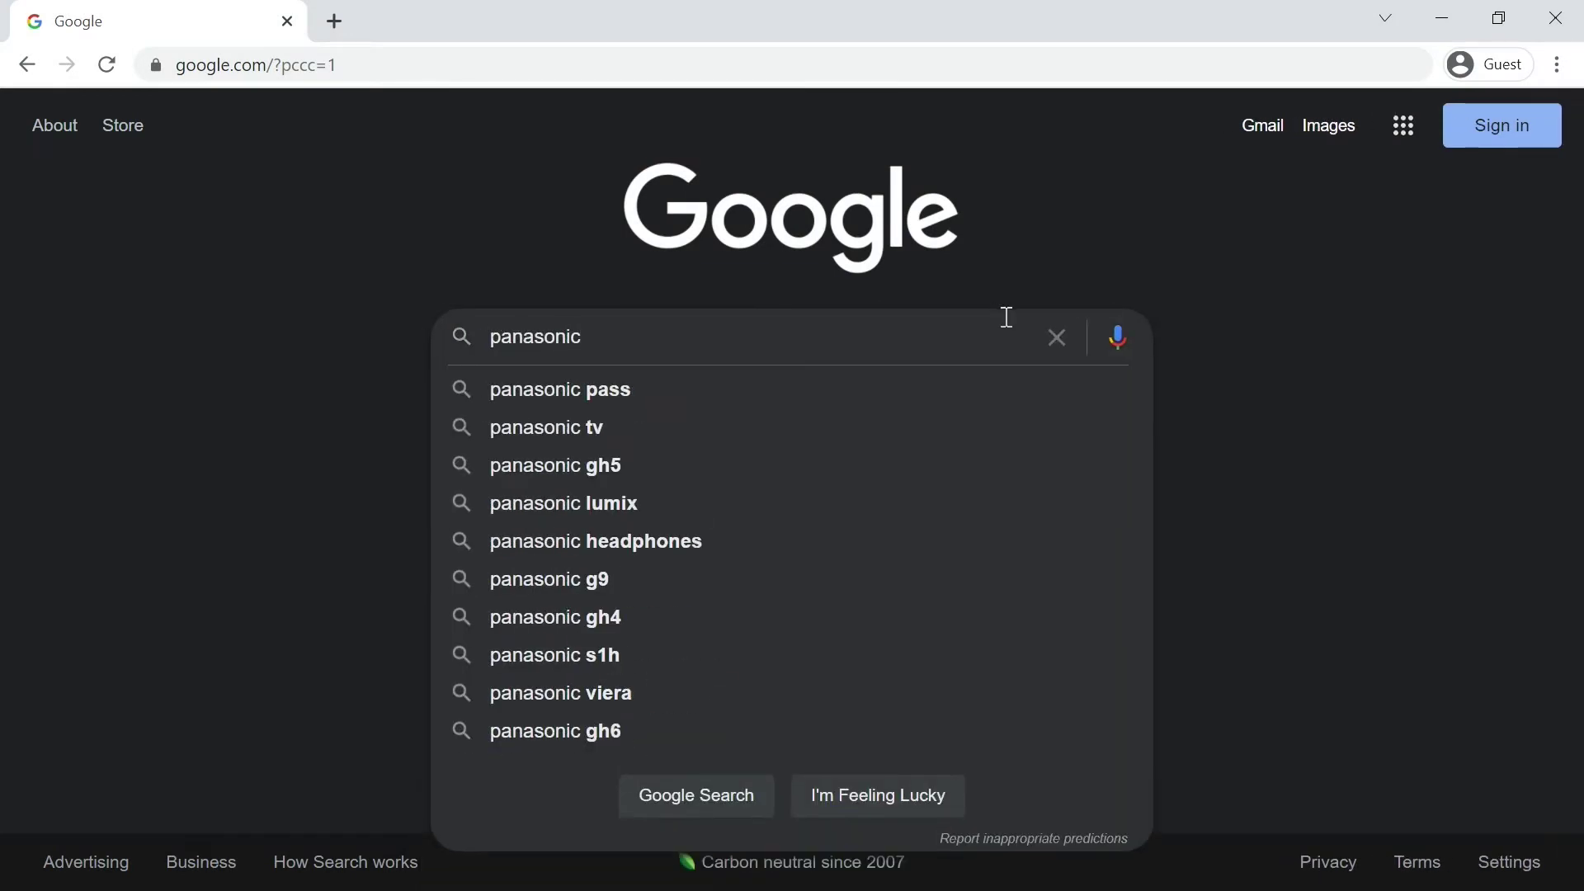
text(PASS)
key(Return)
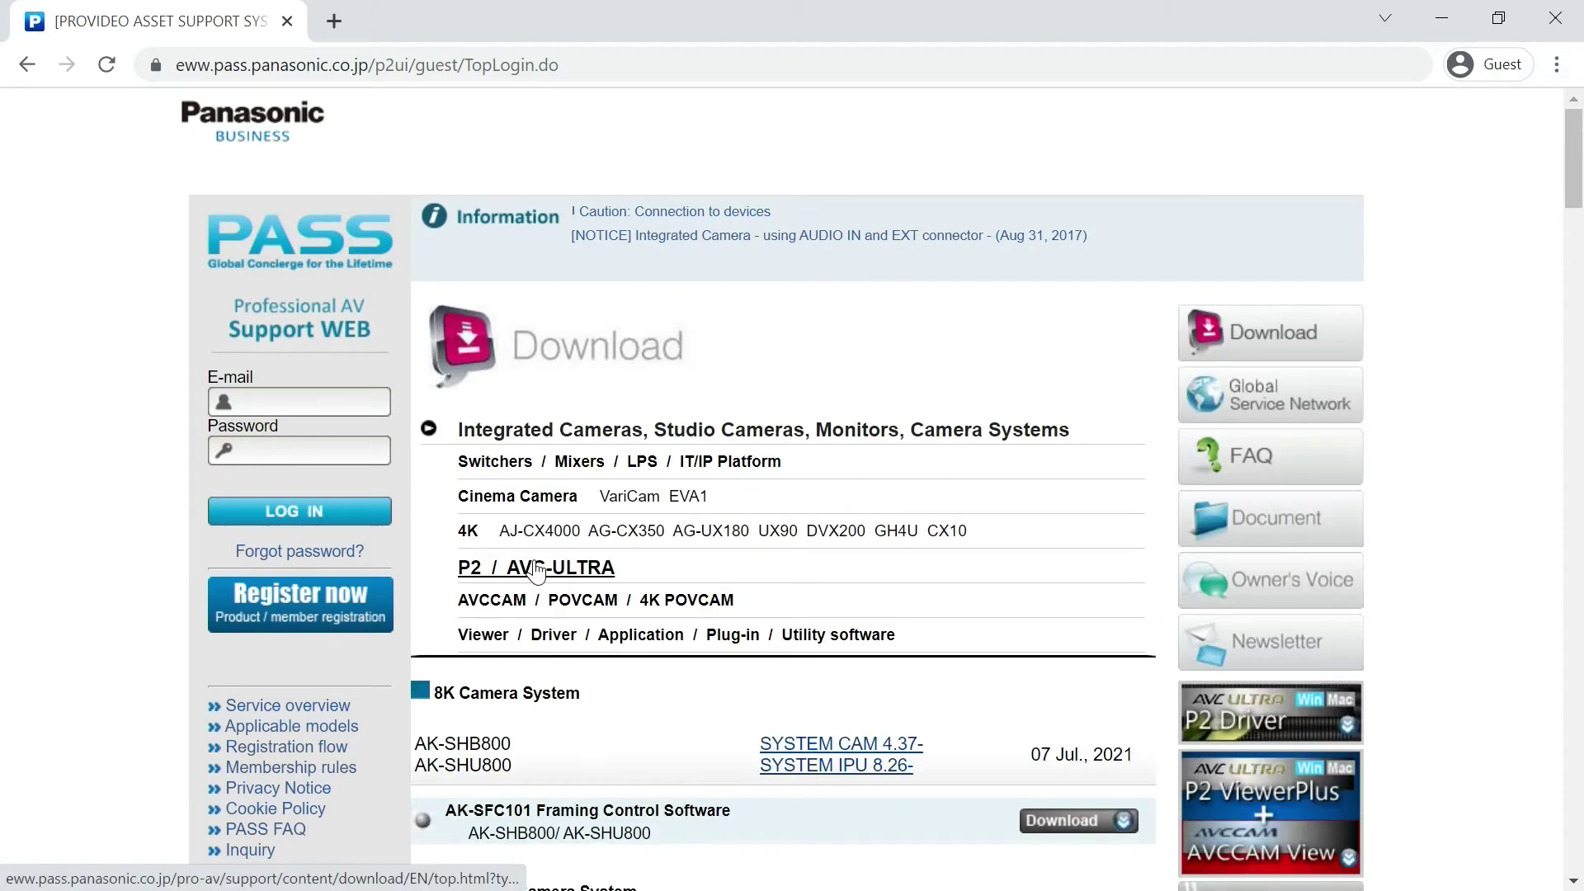
- In Viewer / Driver, scroll the P2 Network Setting Software license and choose 'I accept and Download'
click(593, 639)
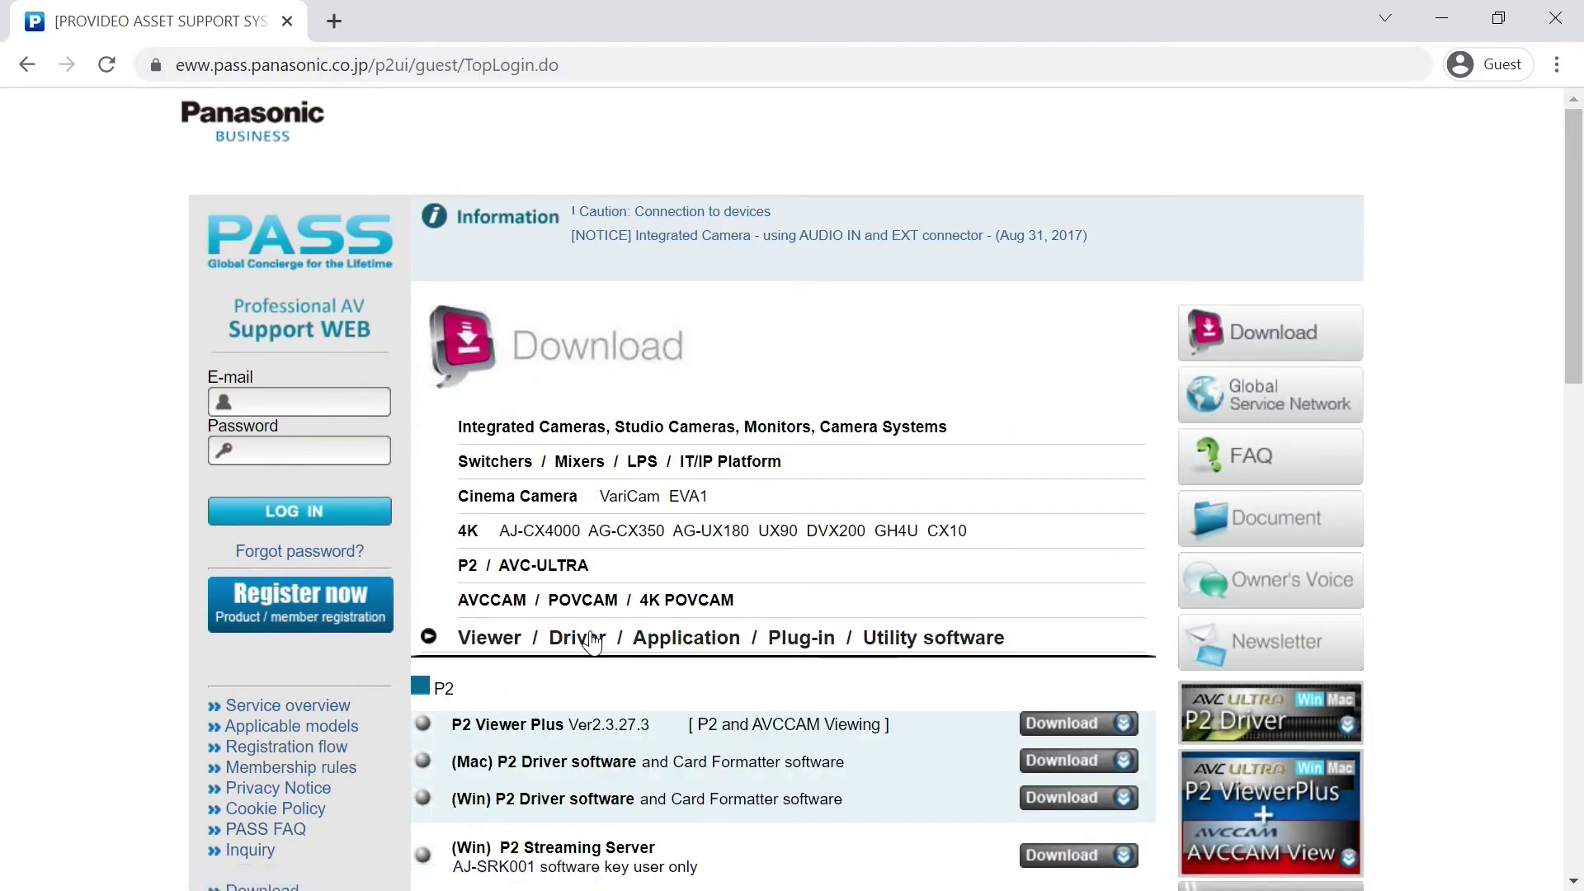
scroll(593, 642, down, 4)
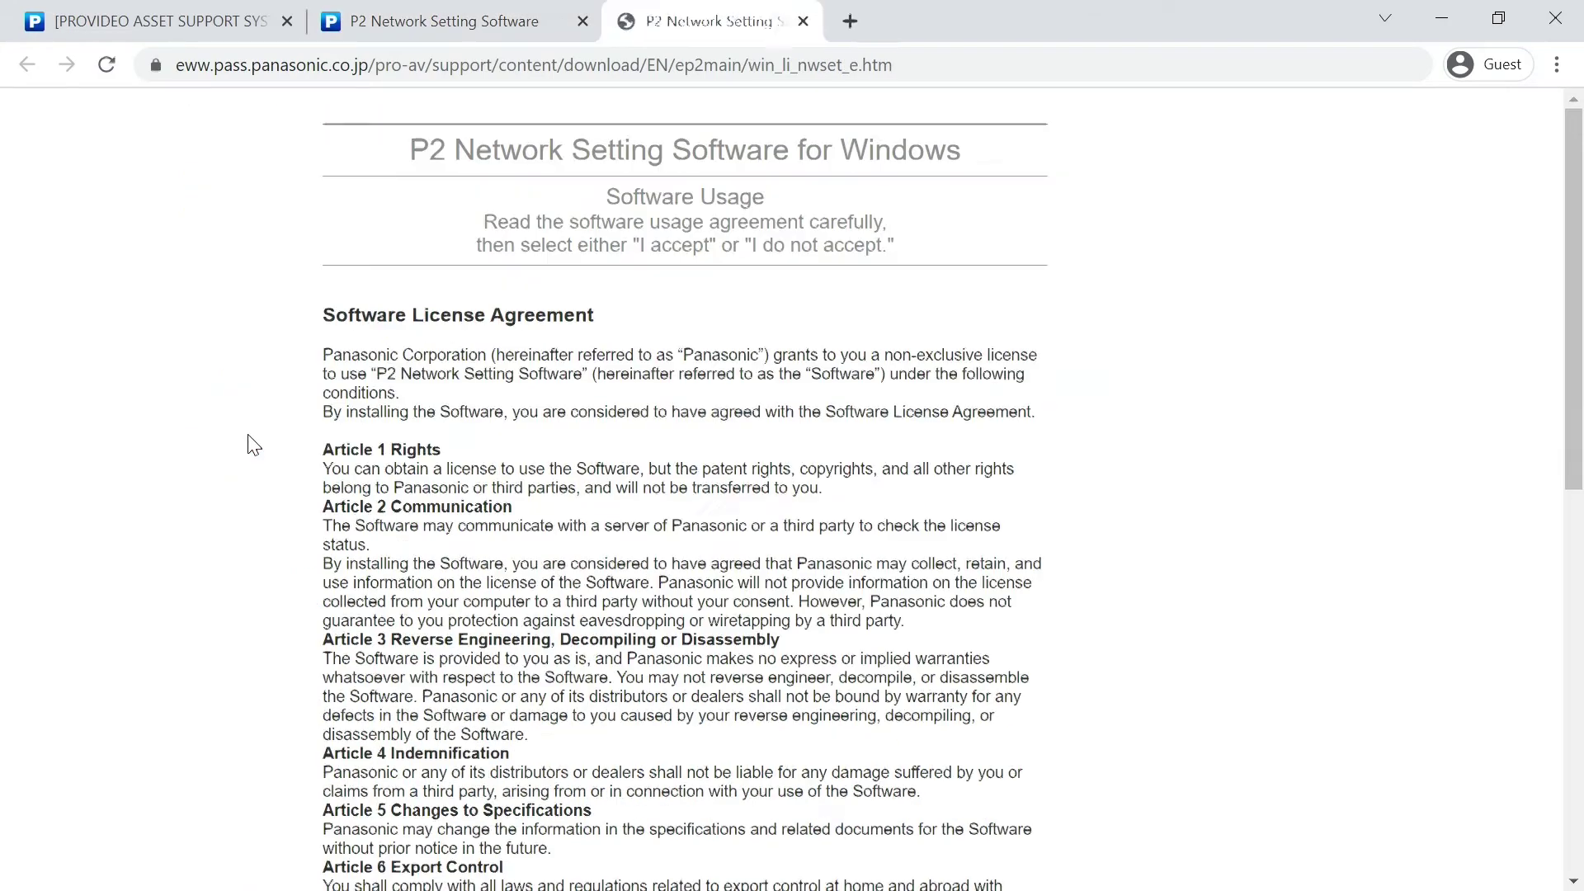
scroll(710, 507, down, 6)
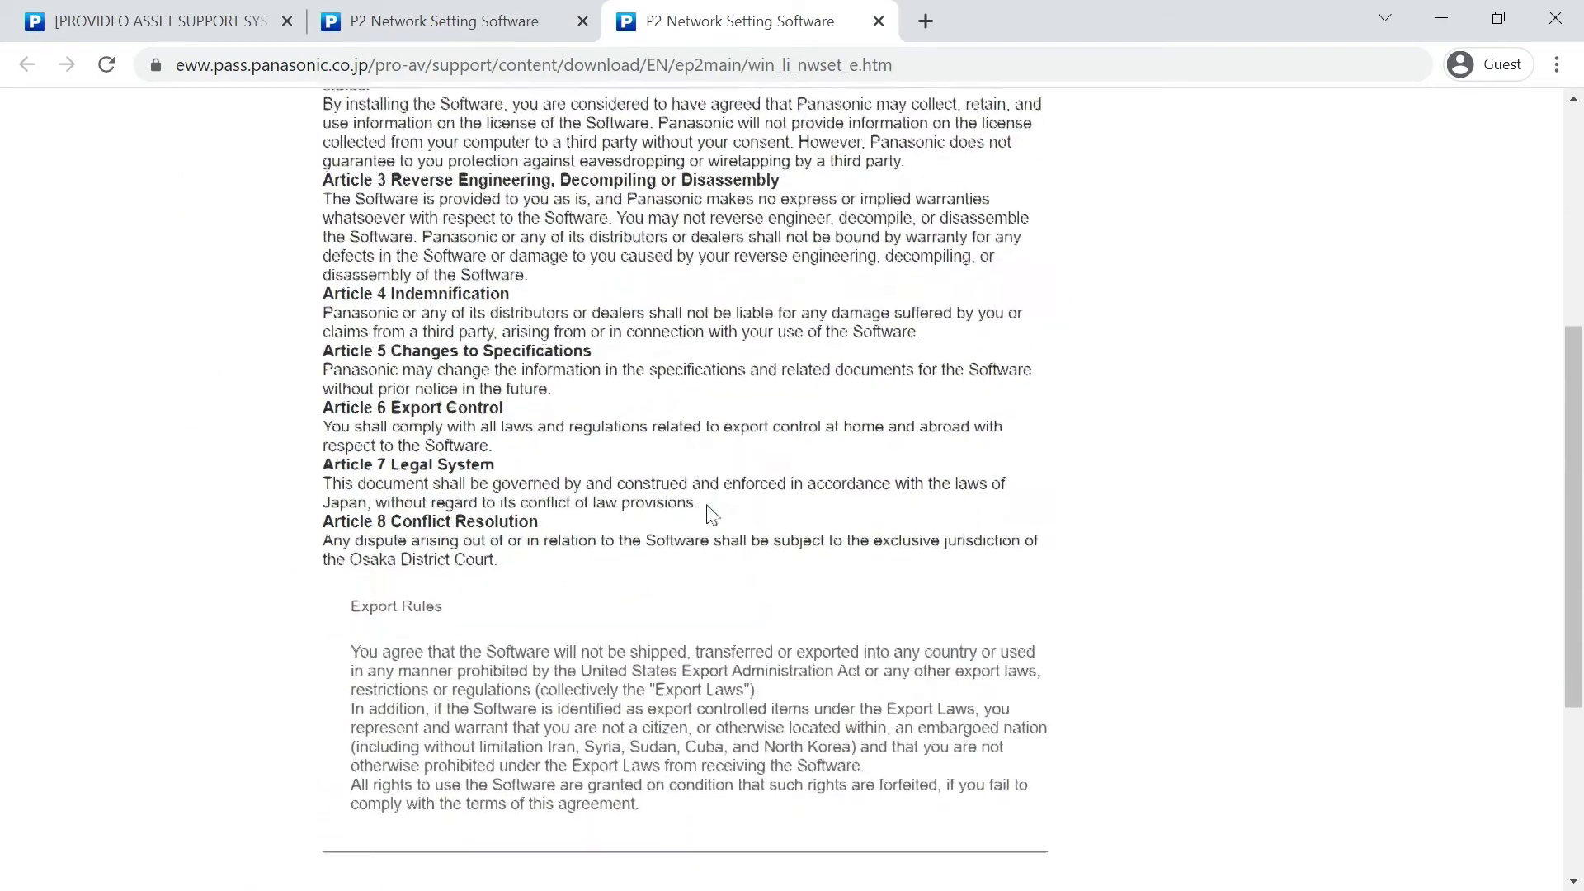
scroll(707, 506, down, 5)
click(423, 732)
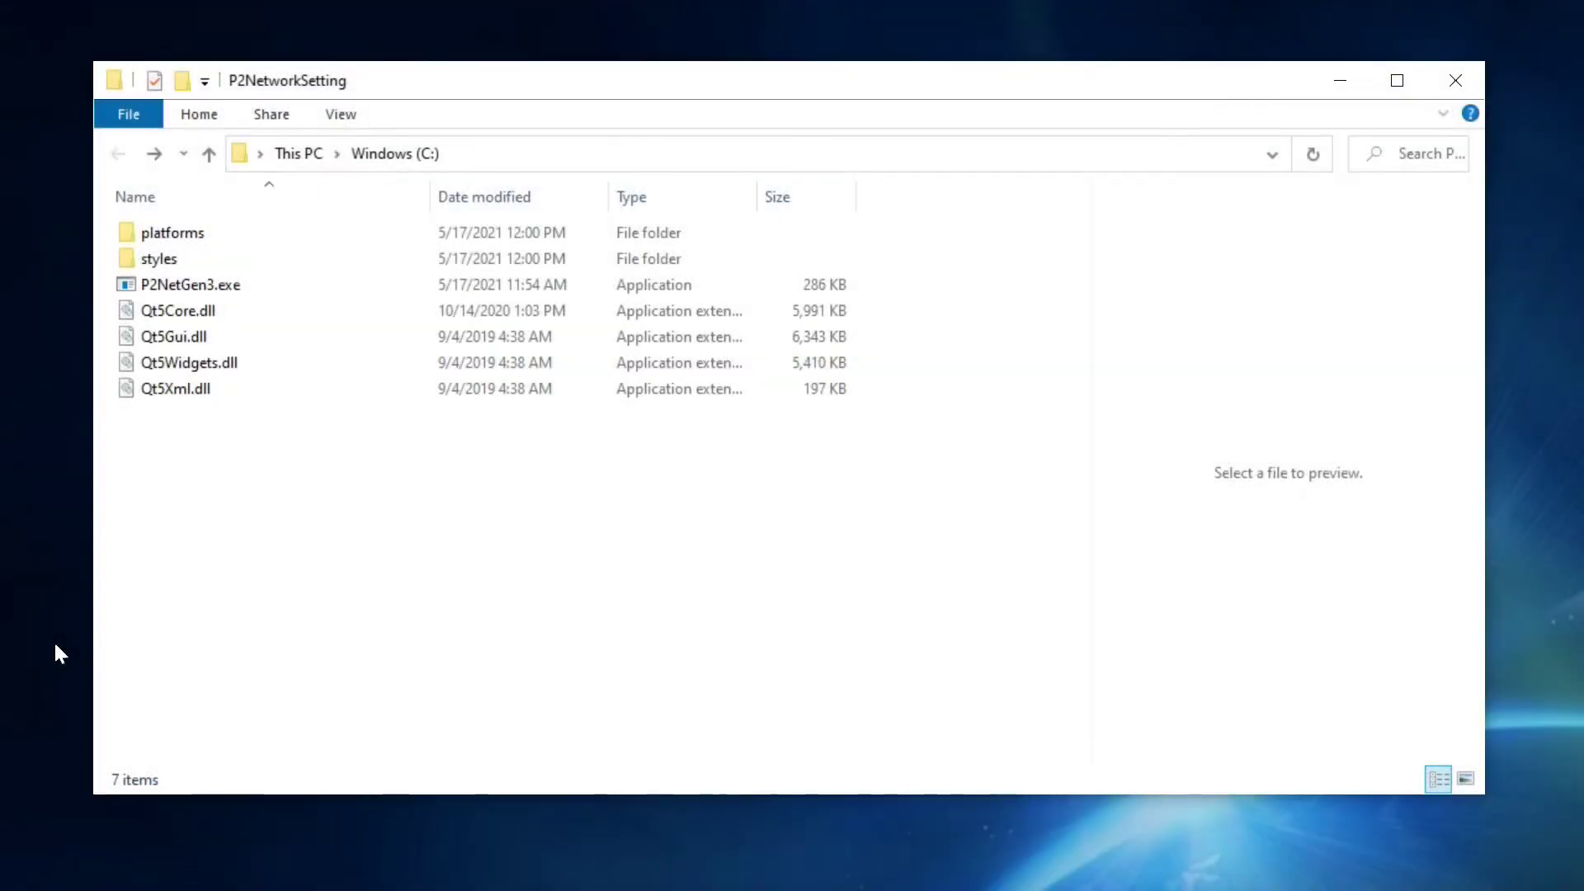
- Run P2NetGen3.exe from the extracted P2NetworkSetting folder
double_click(214, 284)
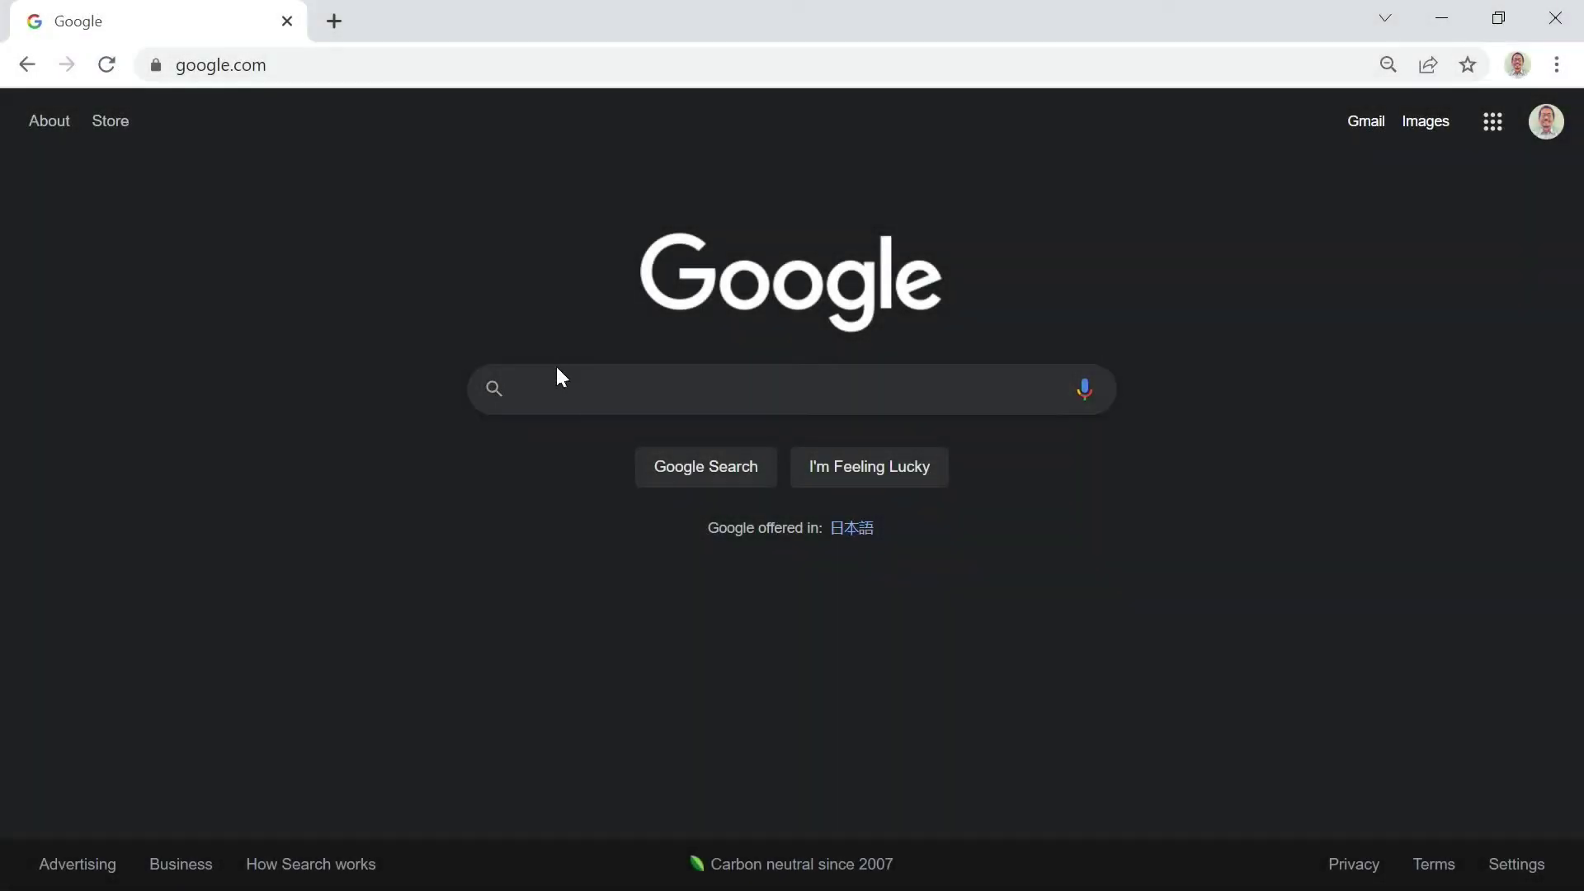
- Search Google for YouTube, then choose Create > Go live to reach YouTube Studio streaming
click(556, 371)
text(YouTube)
key(Return)
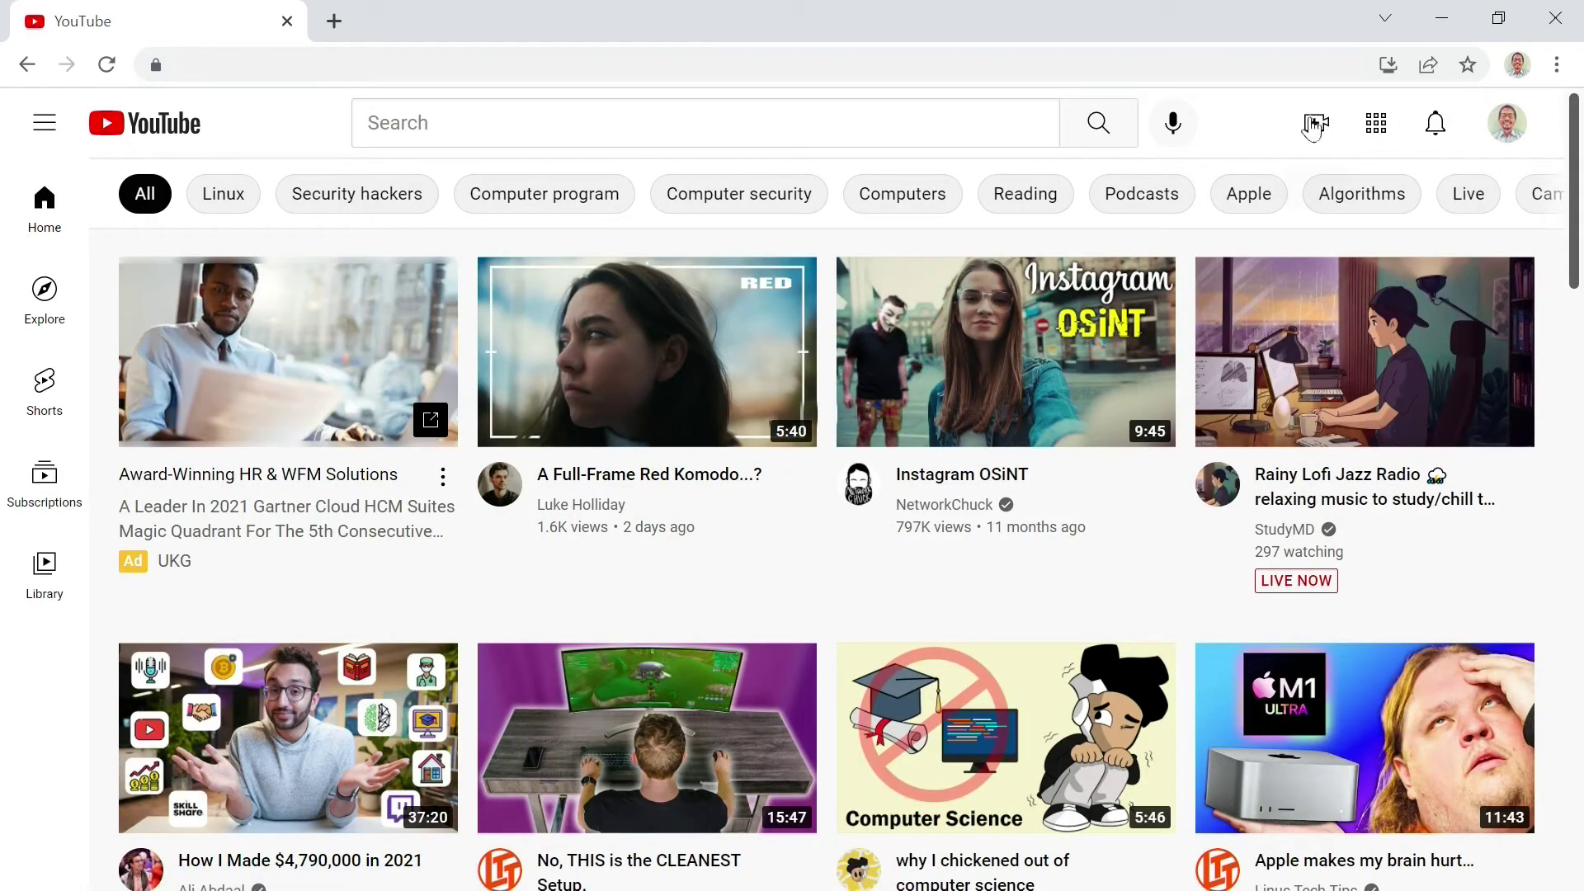
click(1312, 125)
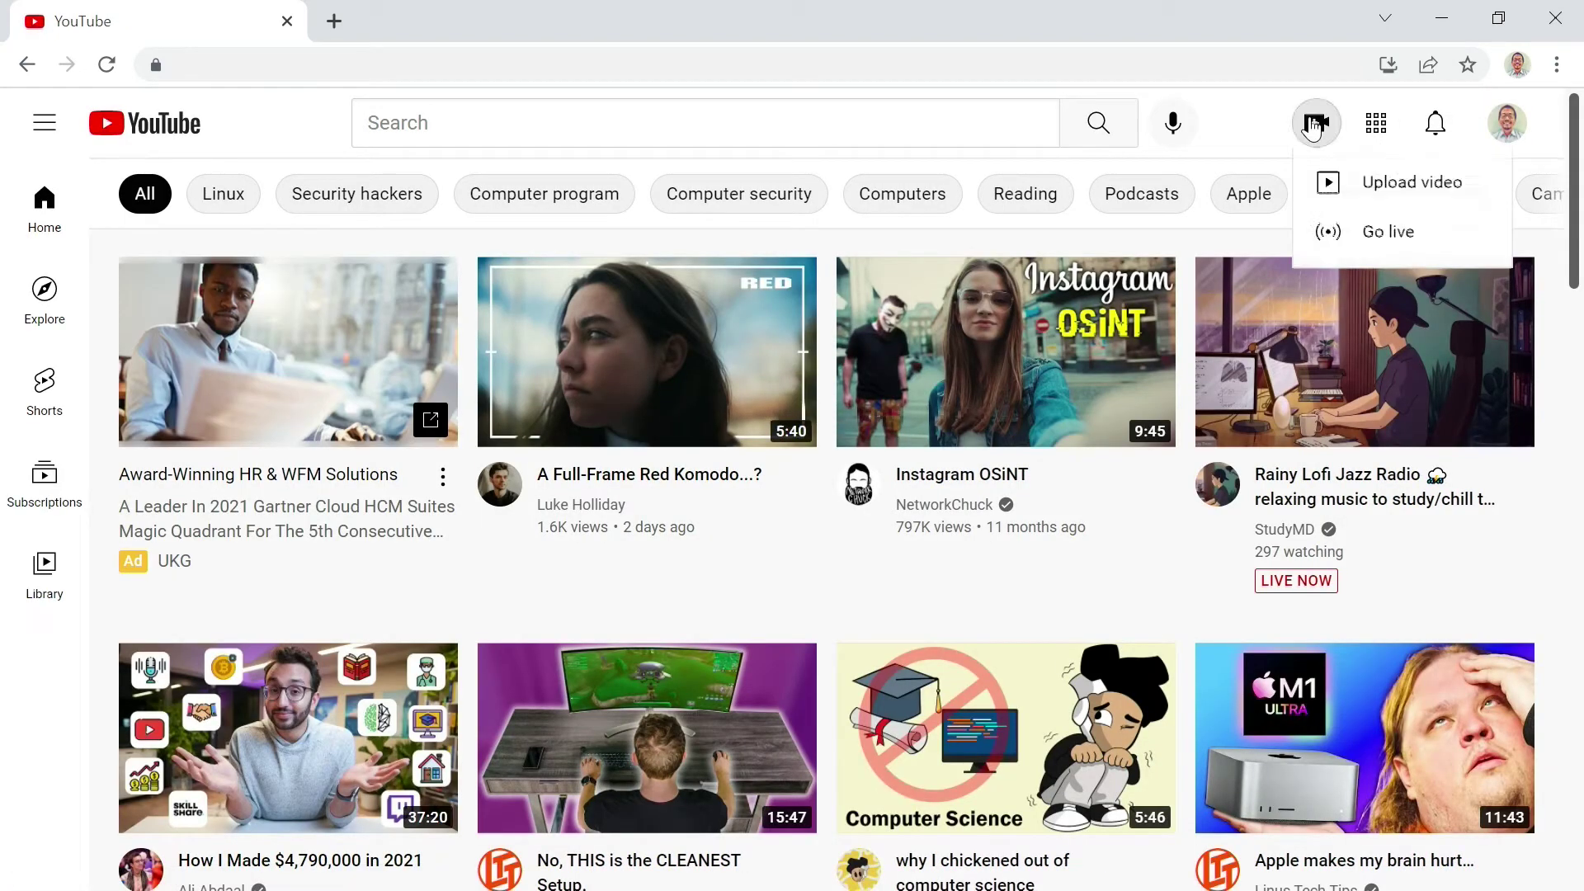
click(1366, 239)
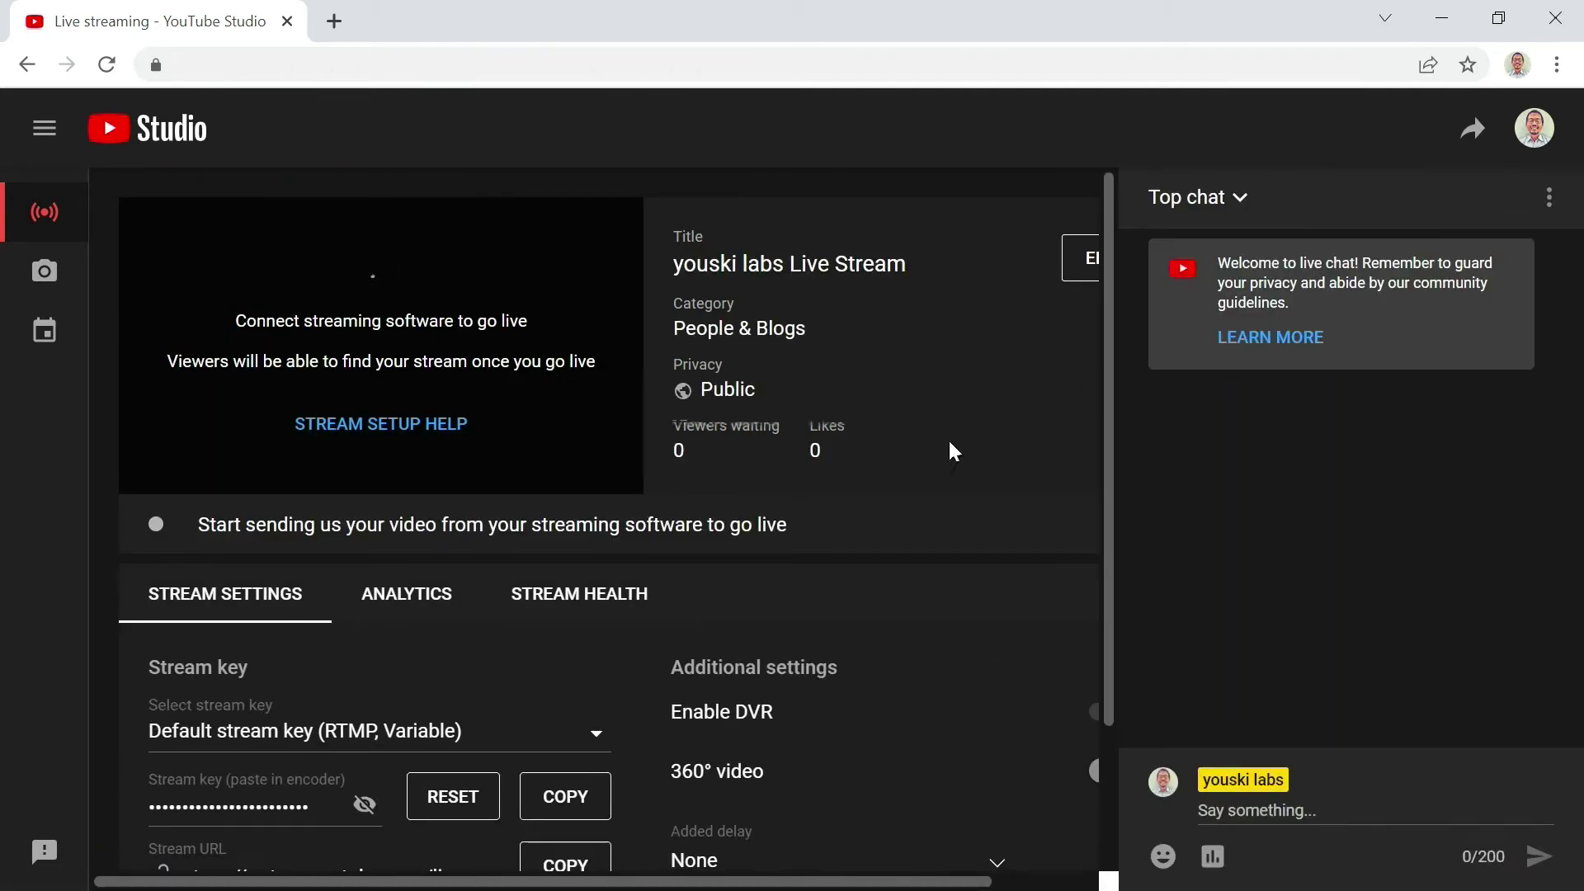
- Copy the Stream URL from YouTube Studio's Stream settings
scroll(921, 437, down, 2)
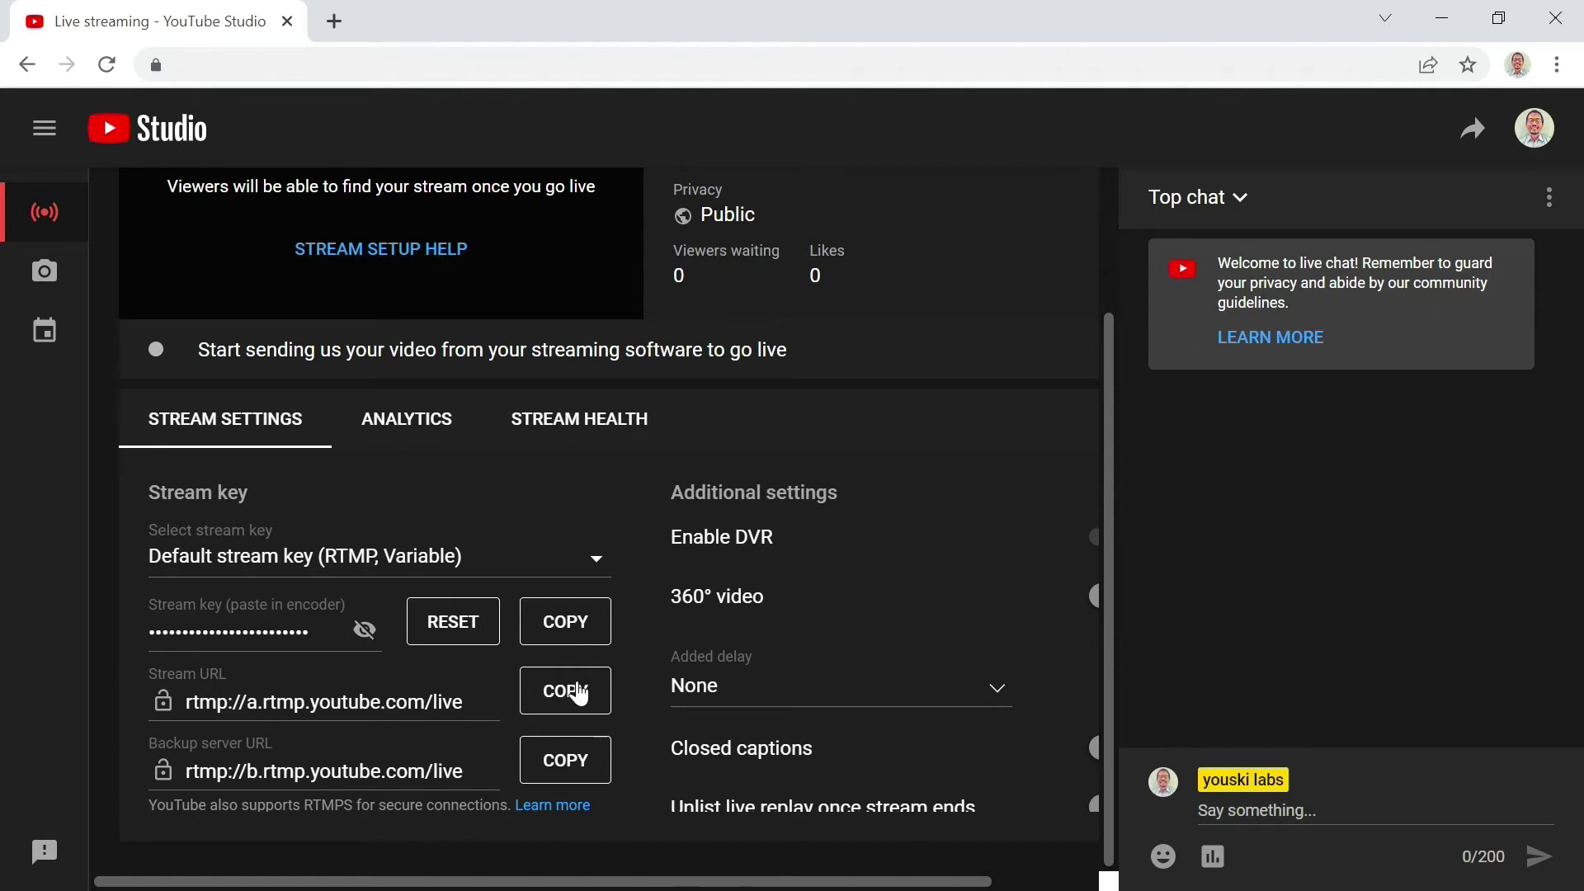
click(580, 695)
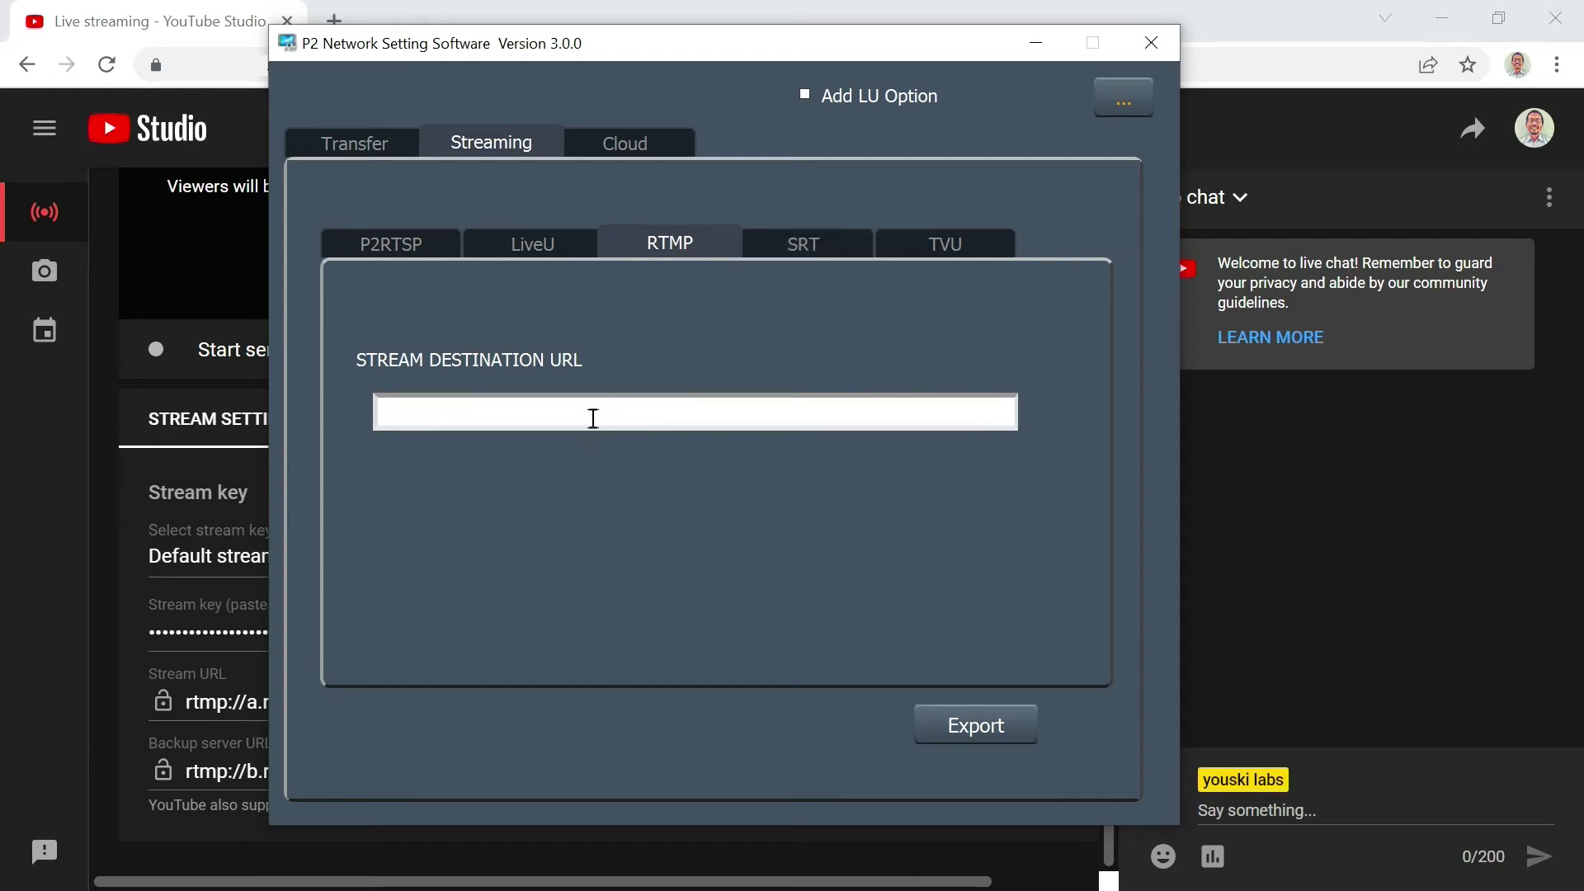
- Set the RTMP destination to stream URL + '/' + stream key and export it to D:/
key(ctrl+v)
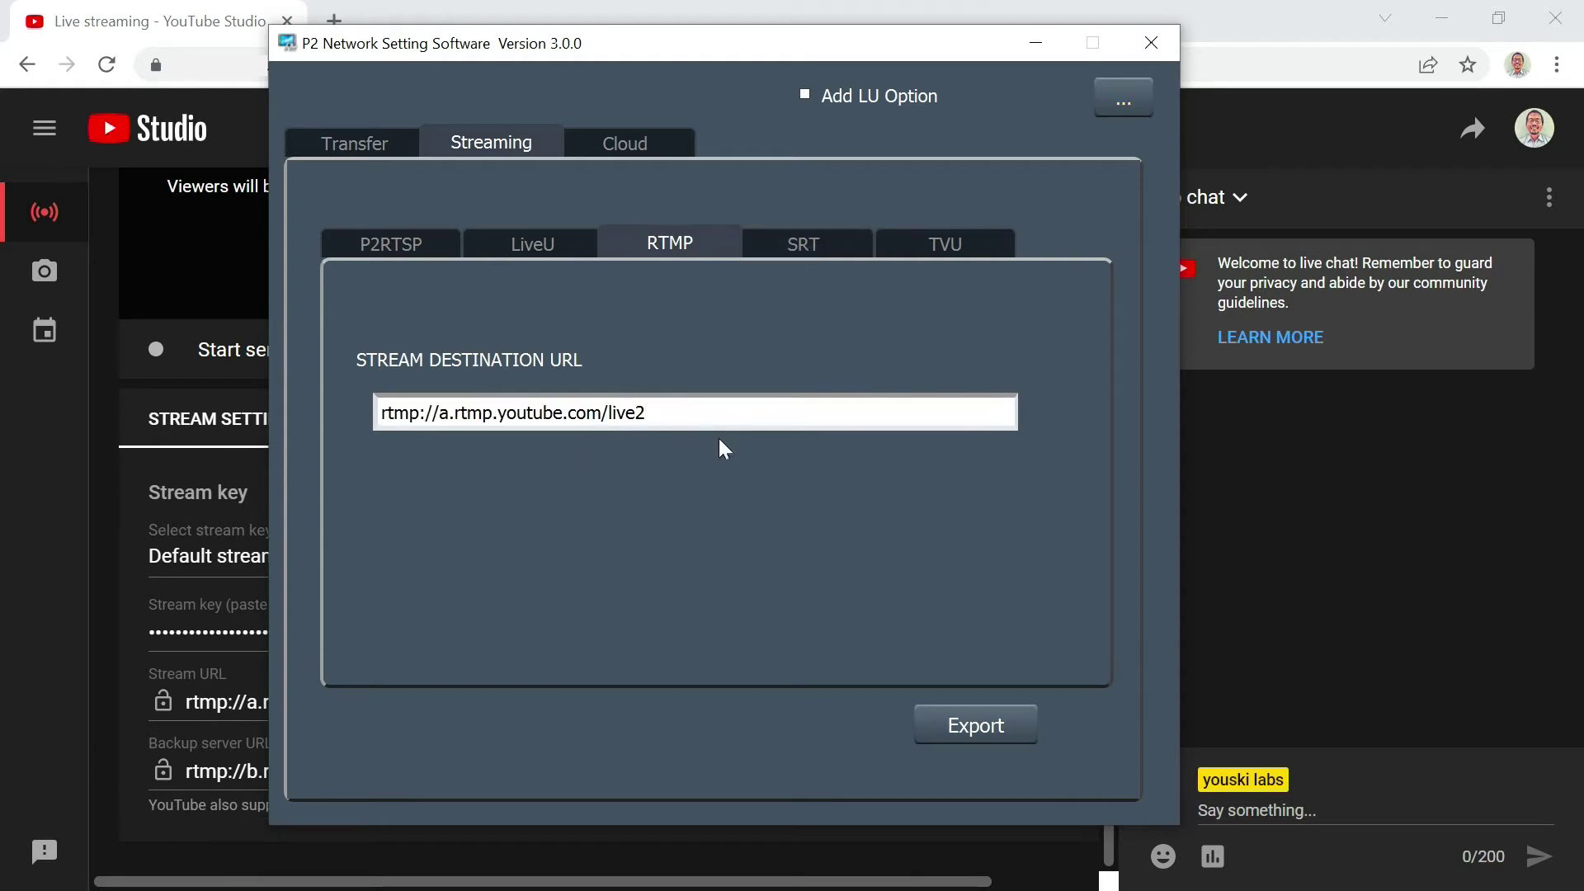
text(/)
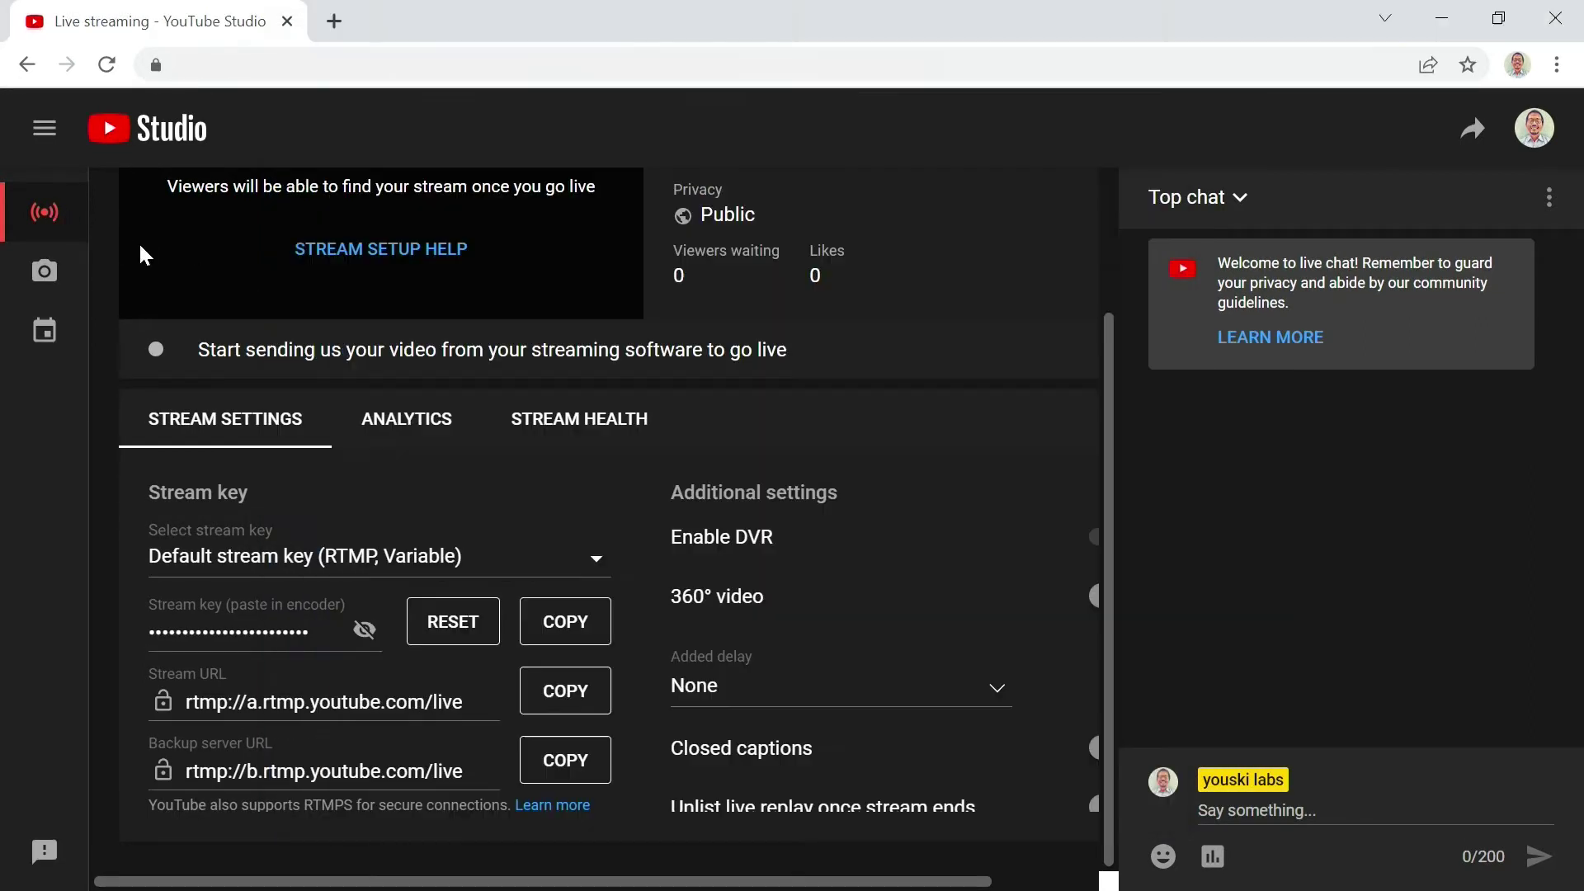
click(137, 241)
click(575, 627)
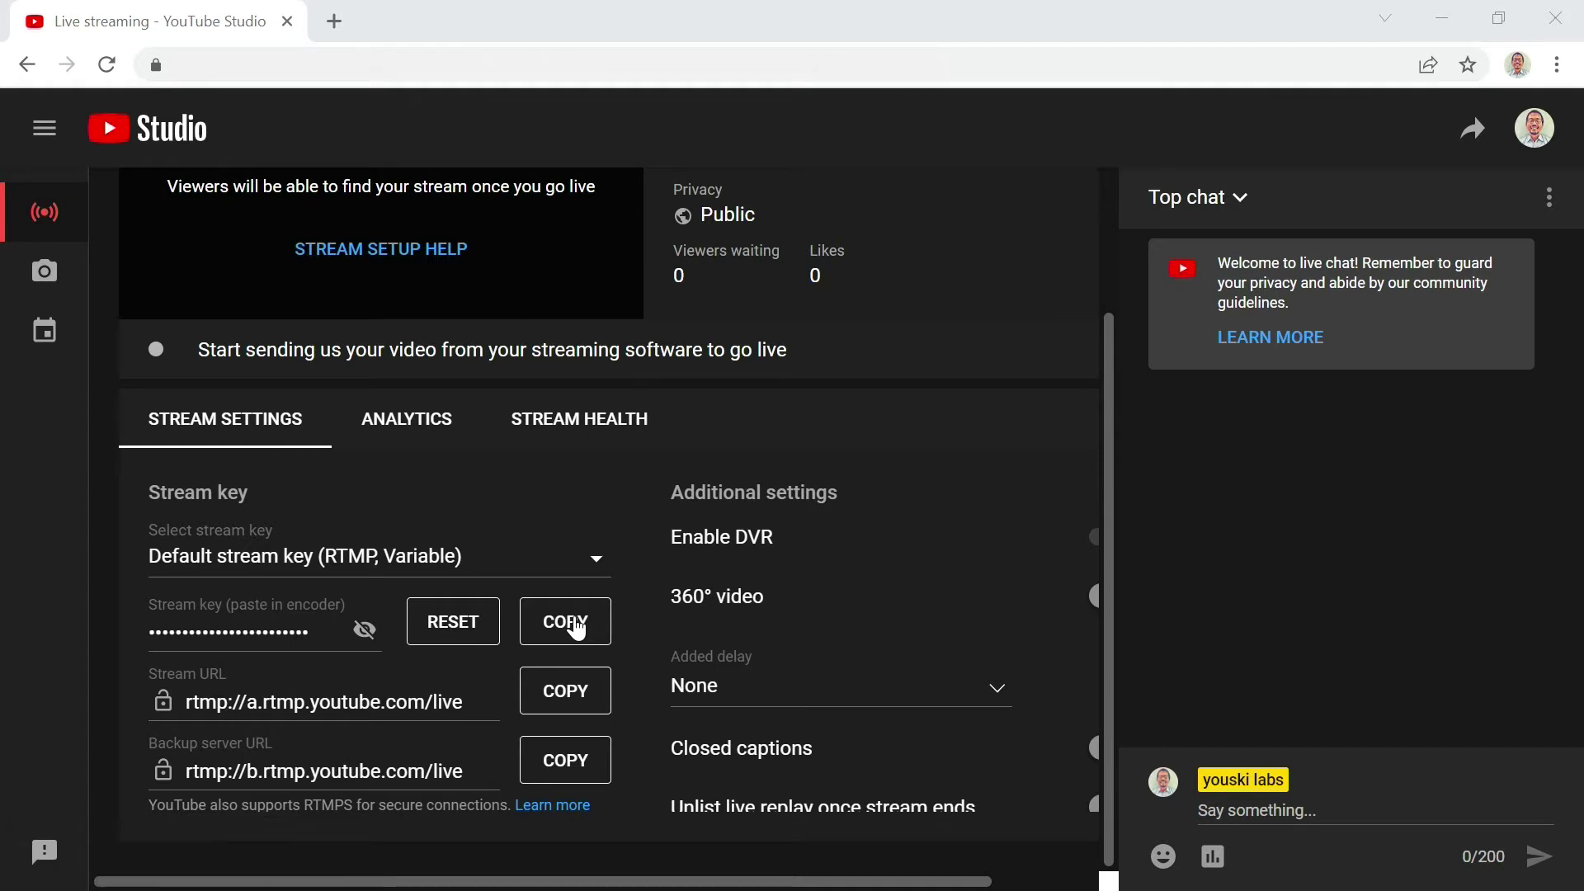
key(alt+Tab)
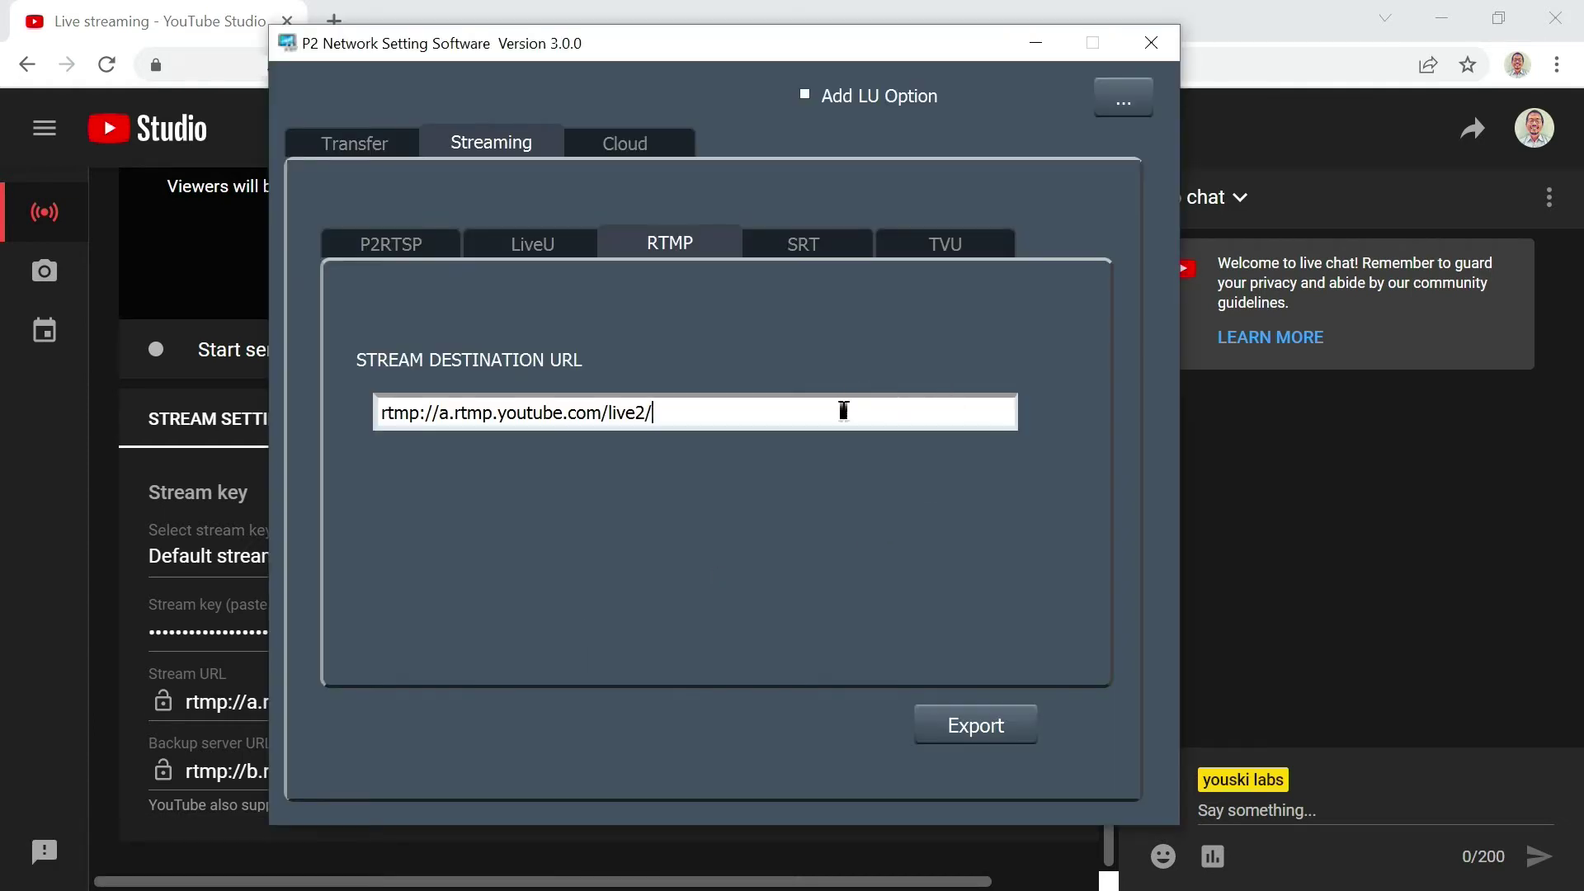
click(843, 410)
key(ctrl+v)
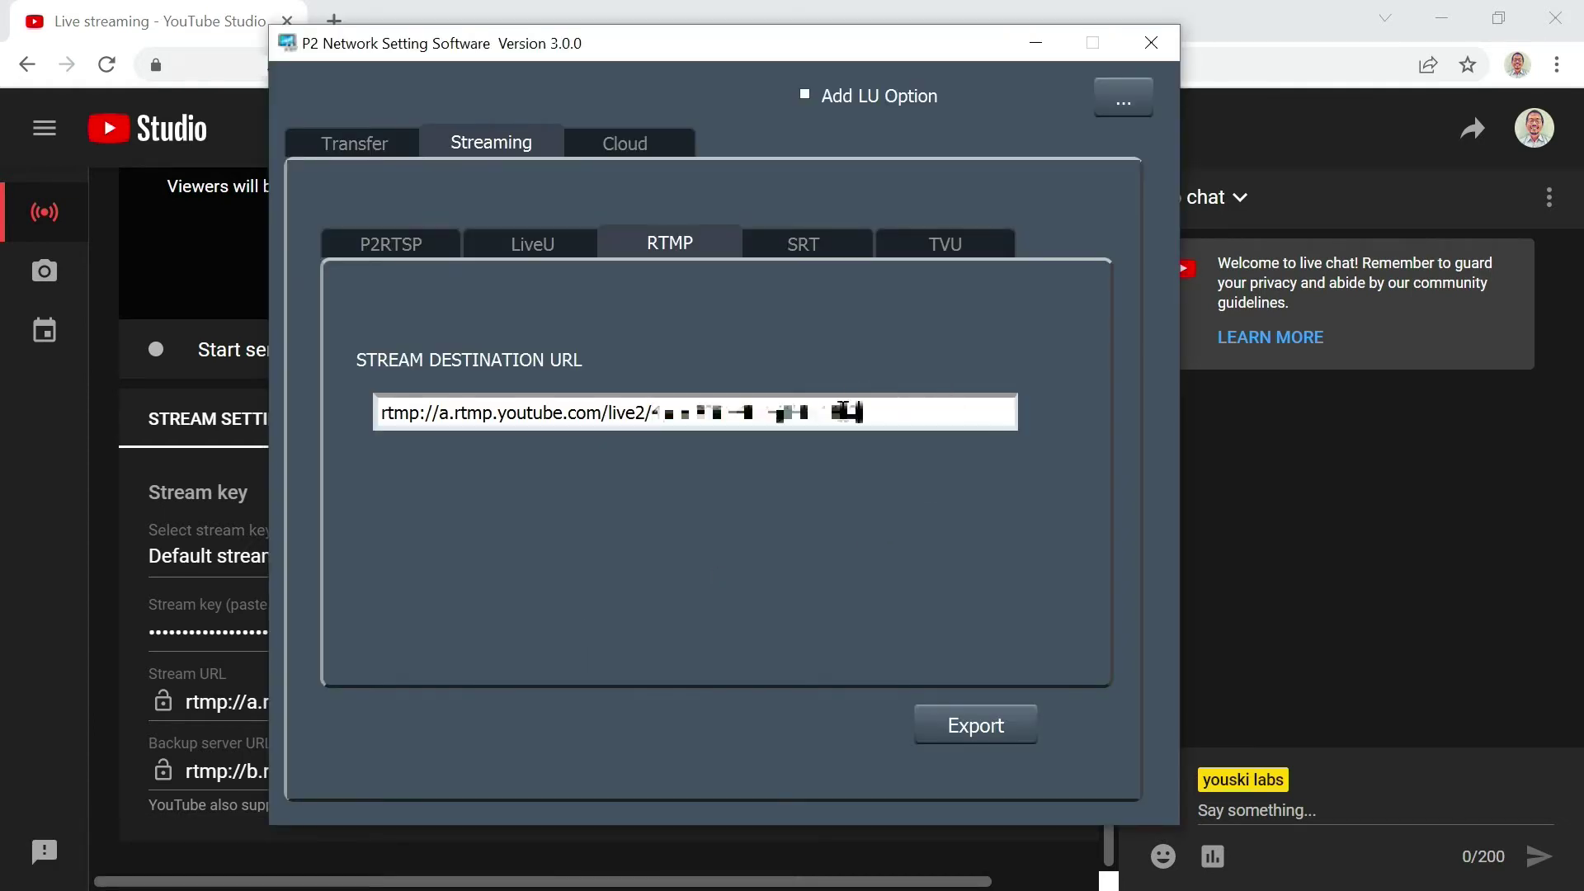
click(979, 730)
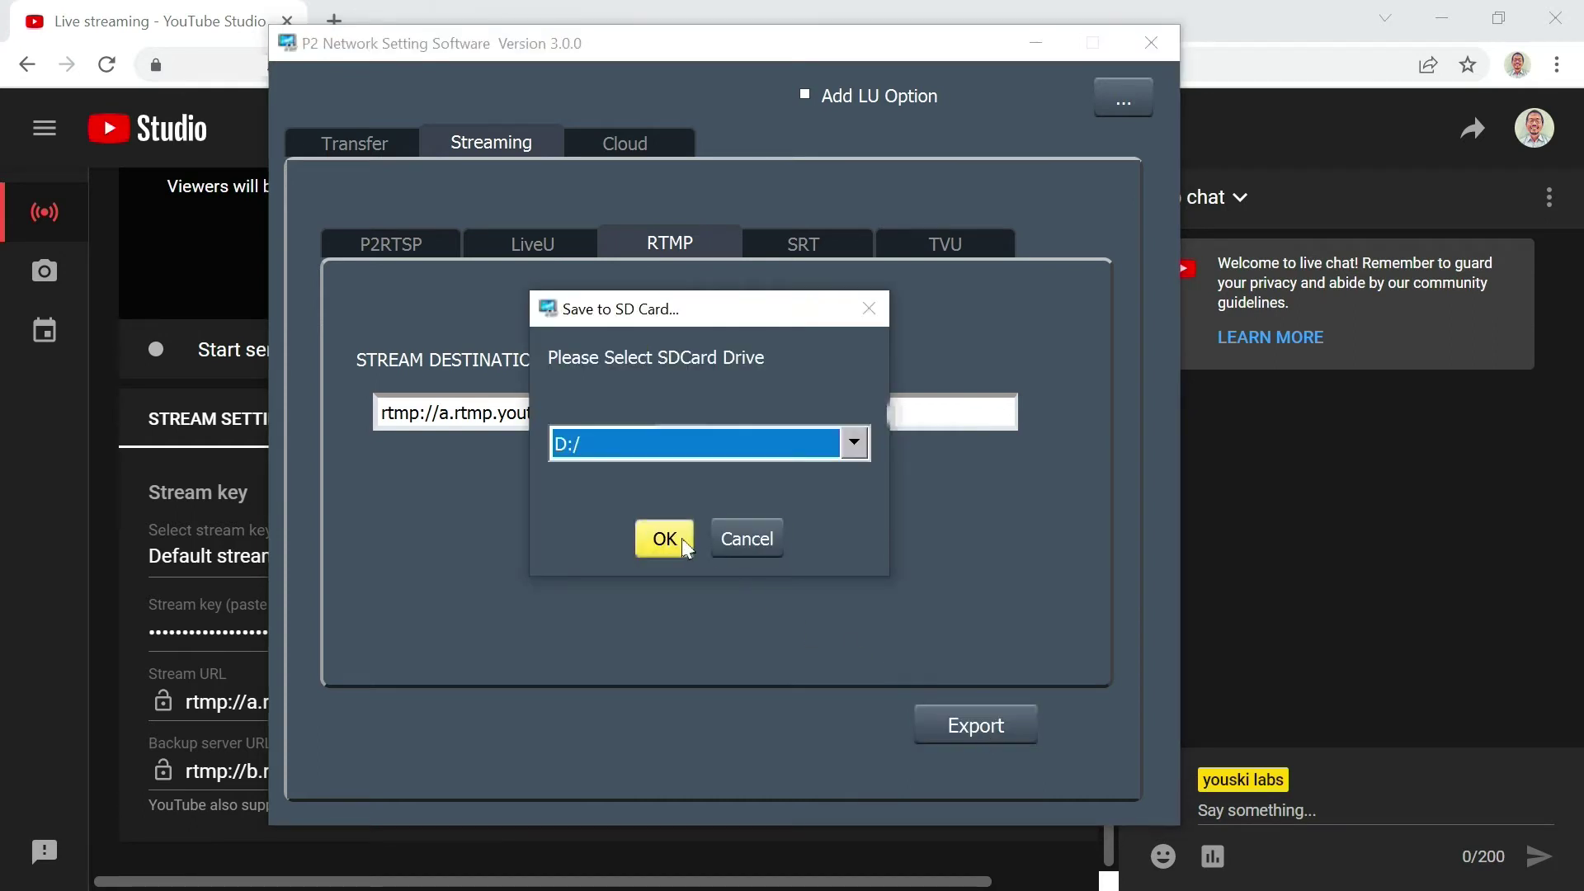
click(681, 538)
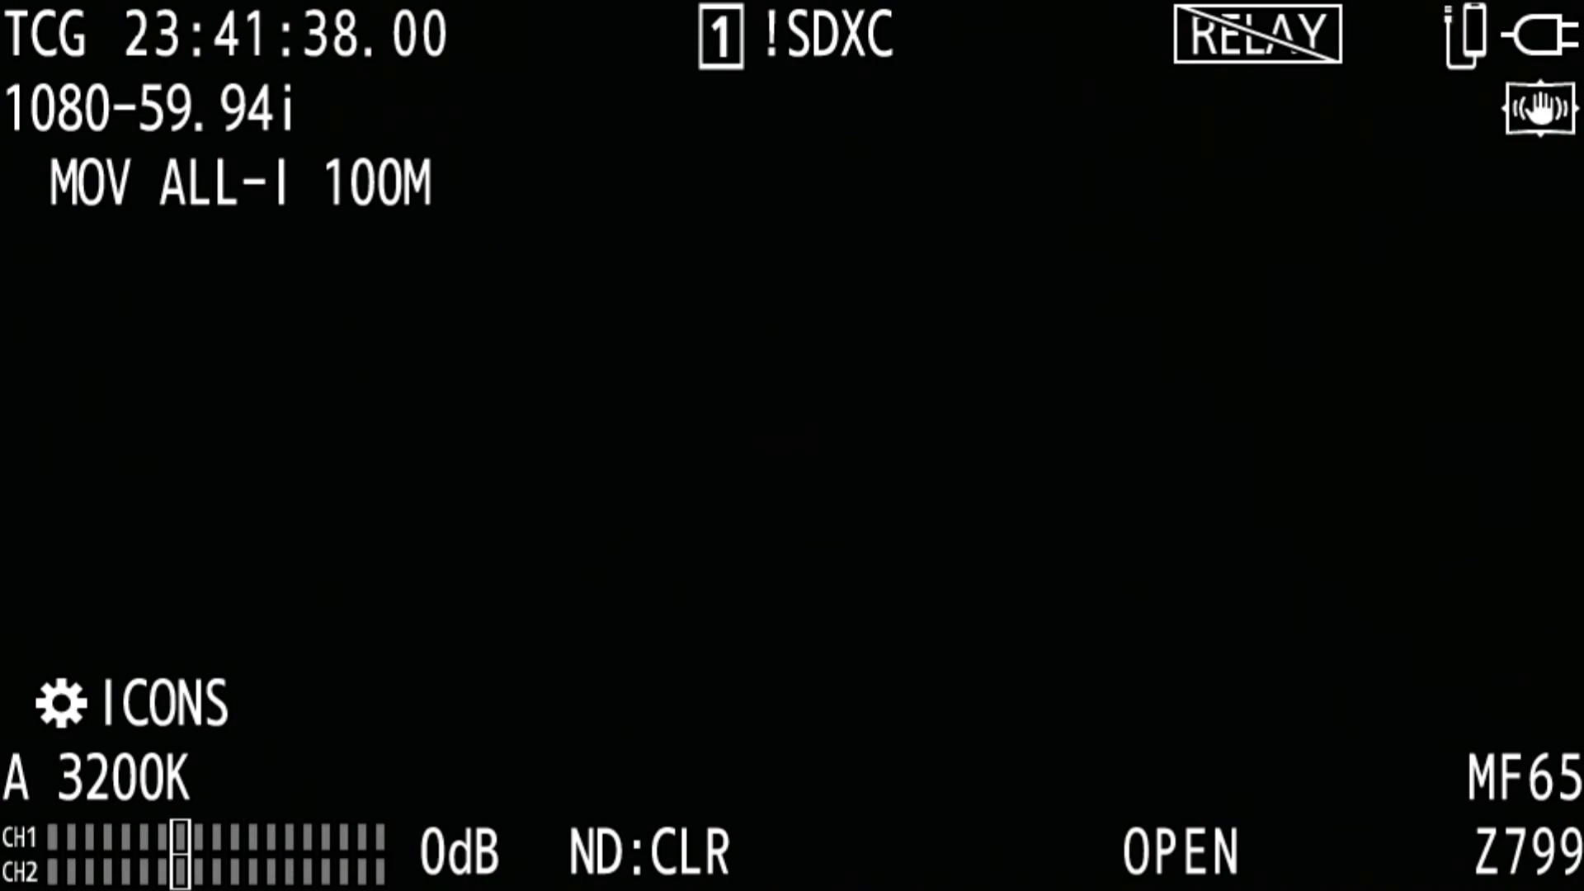
- Set NETWORK FUNC to STREAMING in the camera's NETWORK menu
key(Menu)
key(Down)
key(Down)
key(Down)
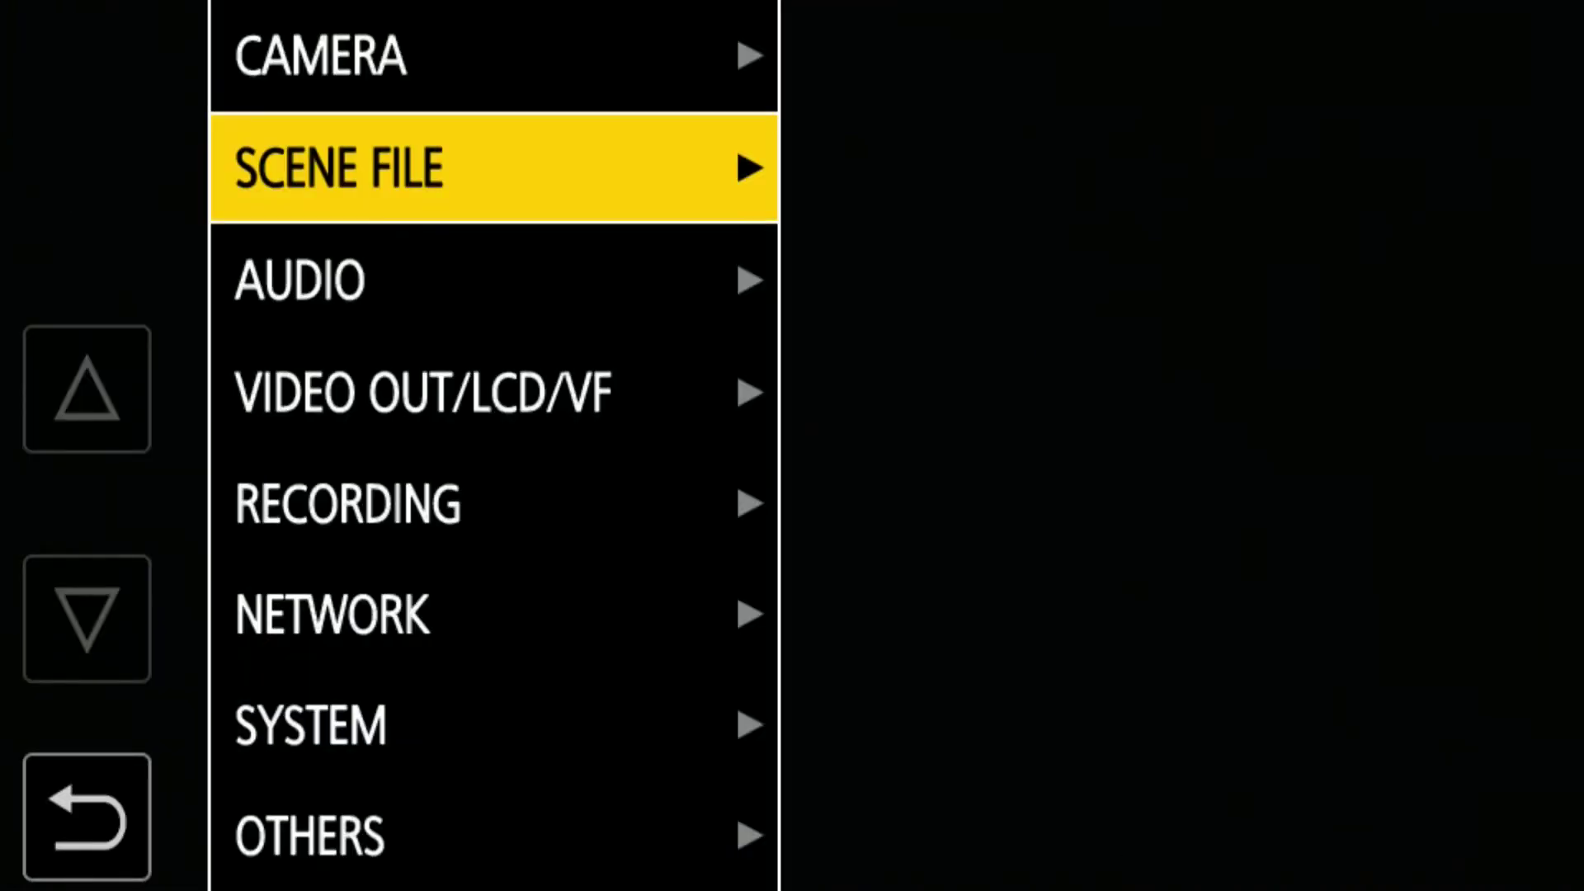
key(Down)
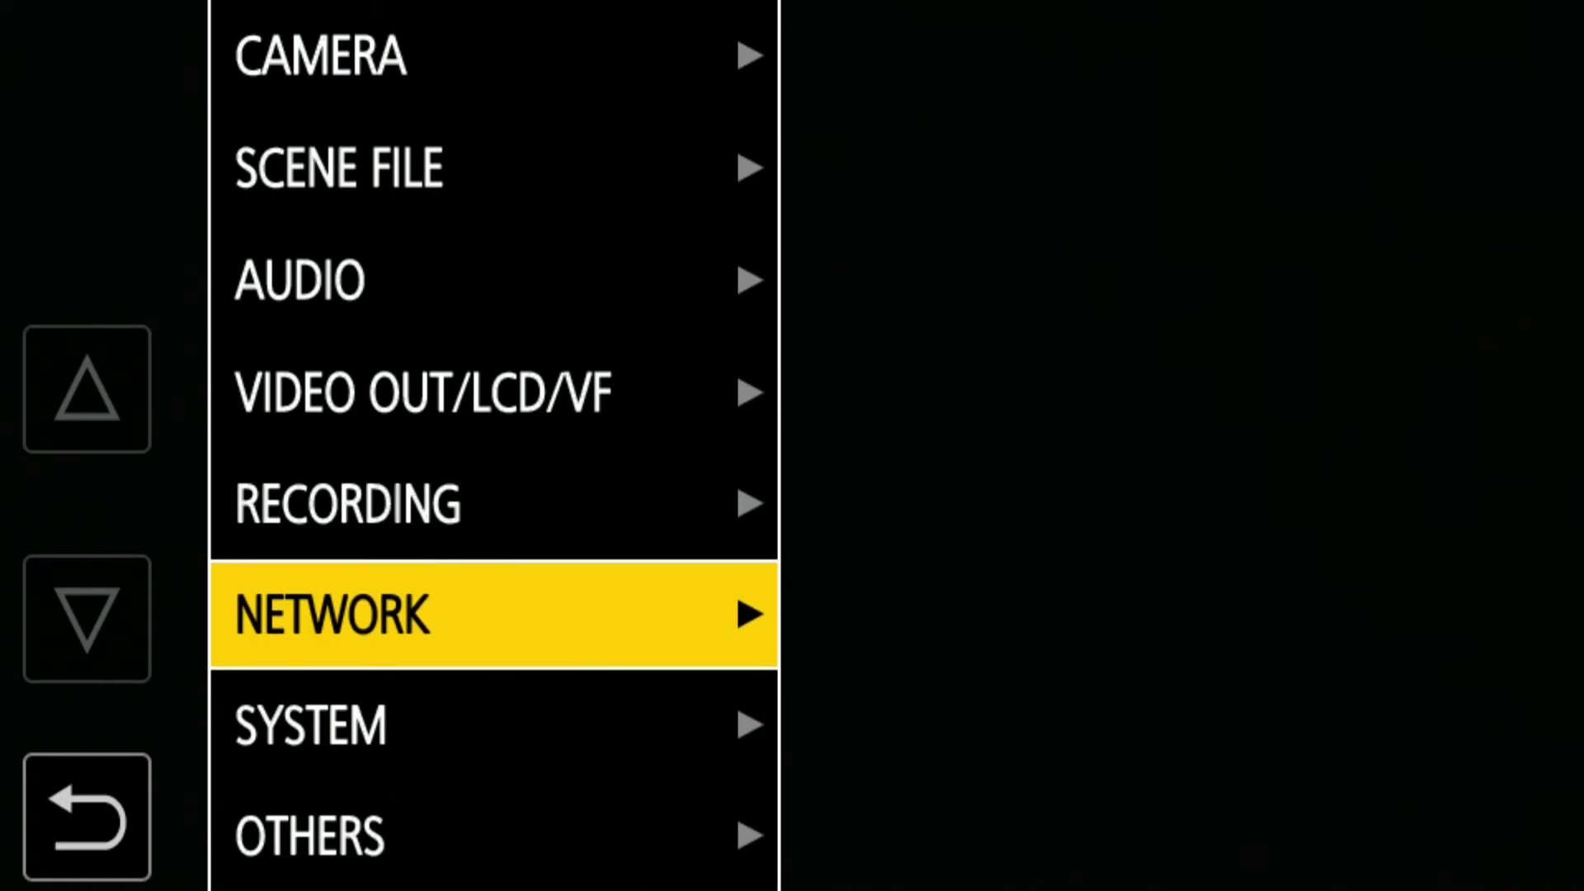
key(Right)
key(Down)
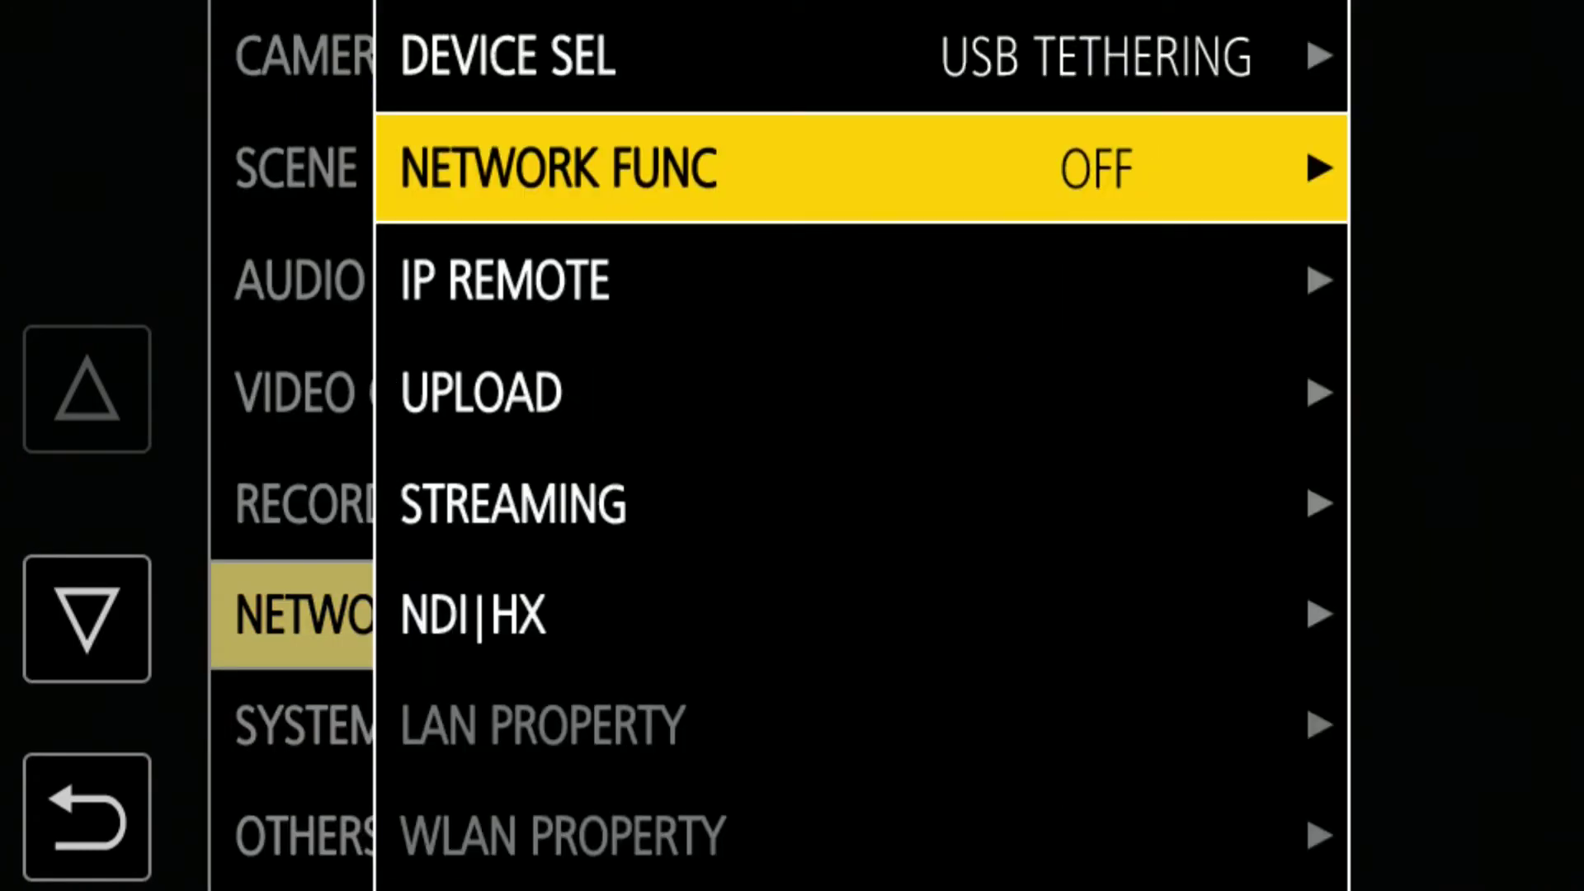
key(Right)
key(Up)
key(Up)
key(Up)
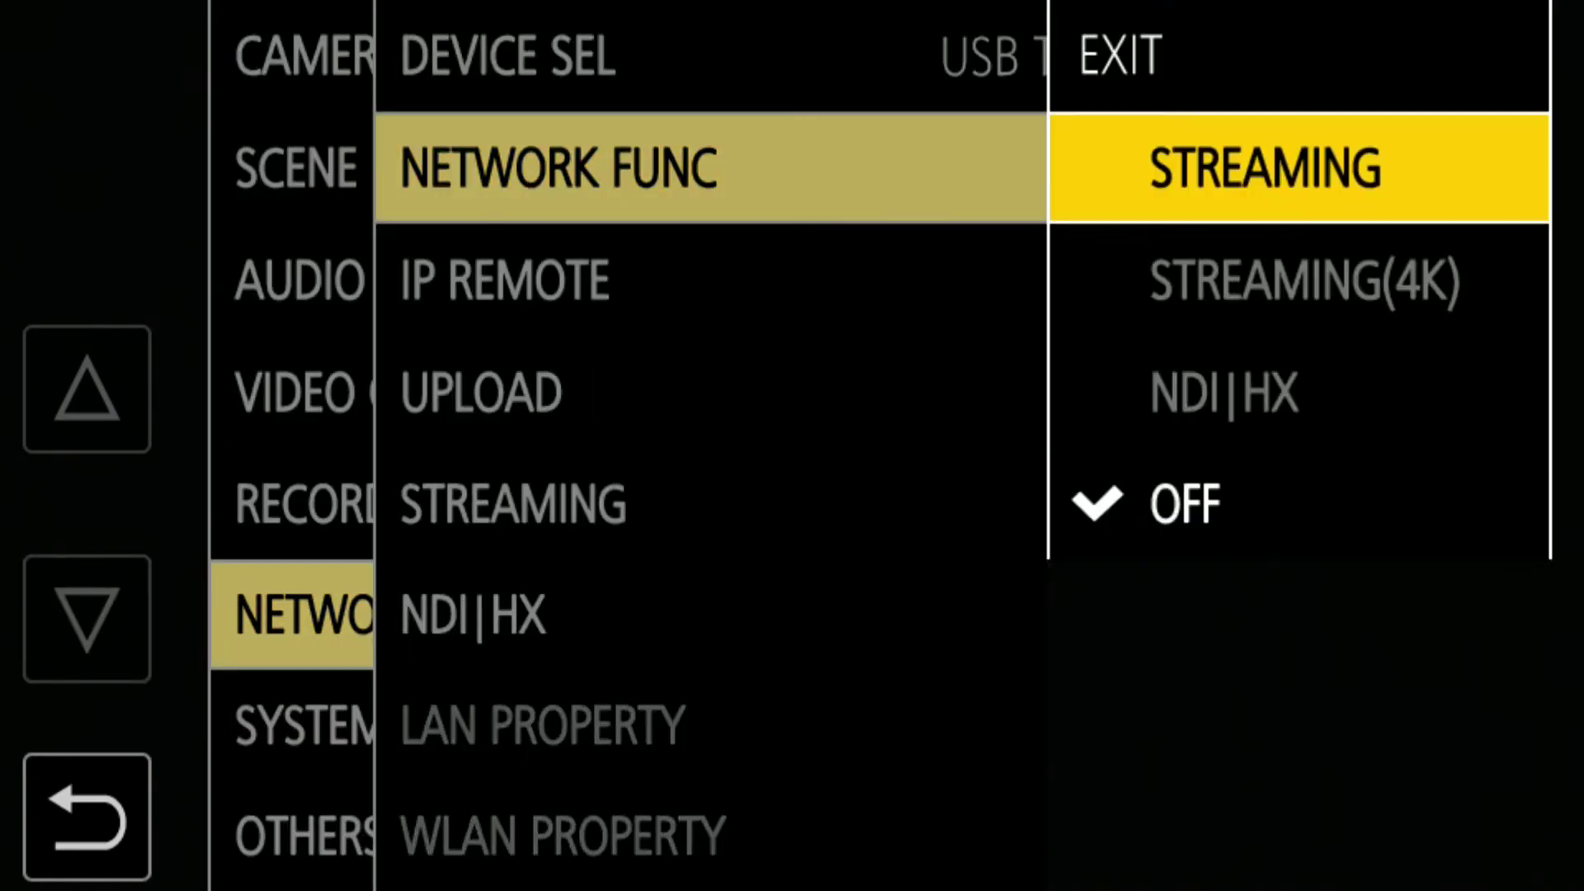
key(Return)
- In the STREAMING settings, set PROTOCOL to RTMP(S)
key(Down)
key(Down)
key(Down)
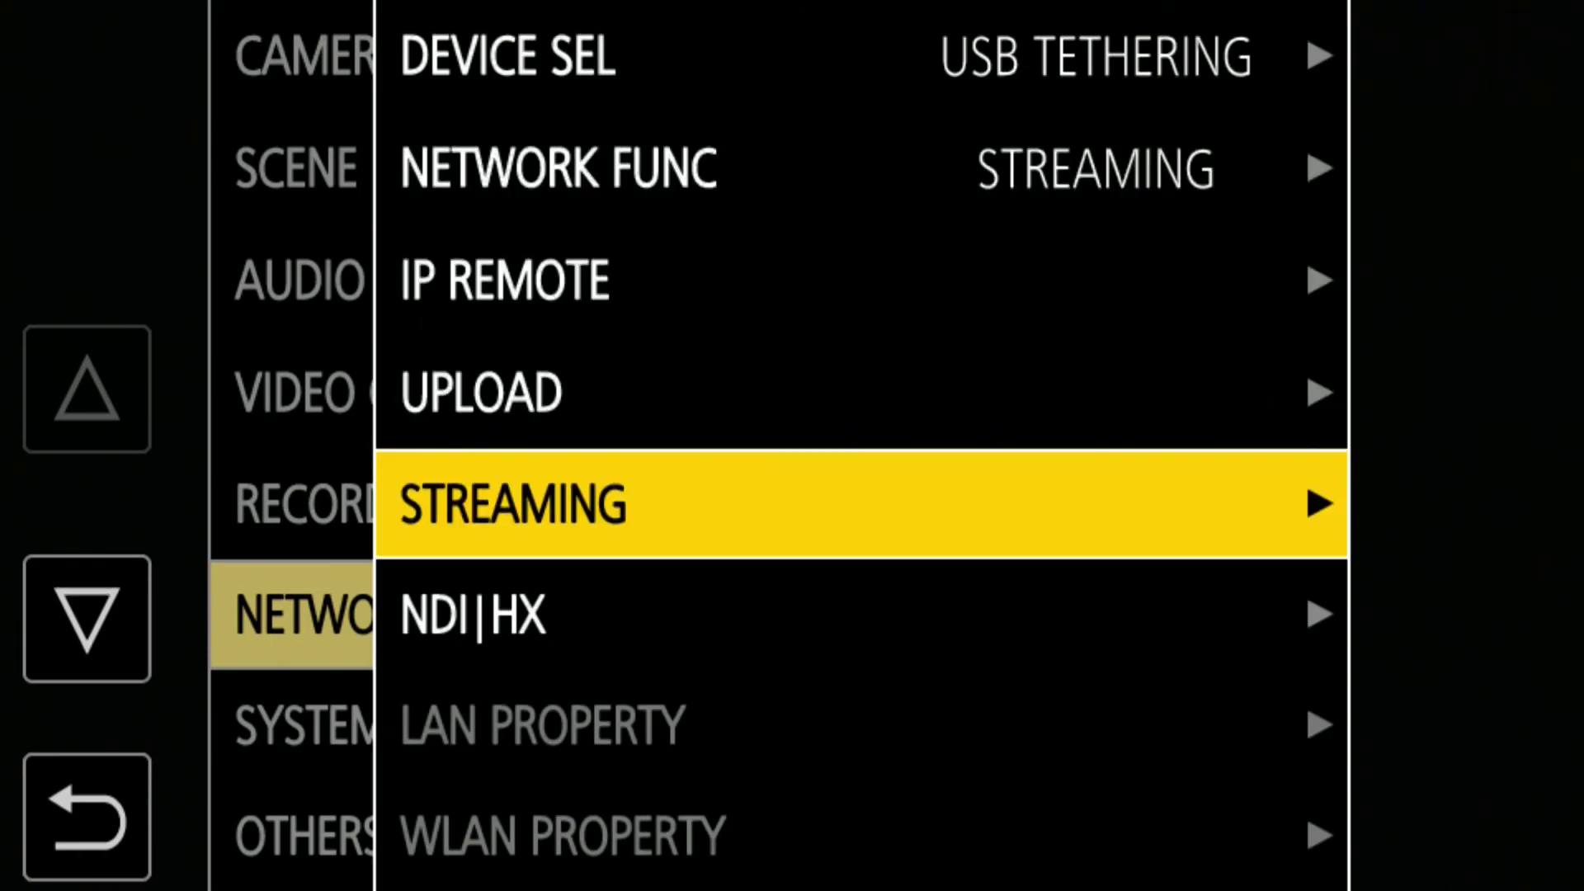
key(Return)
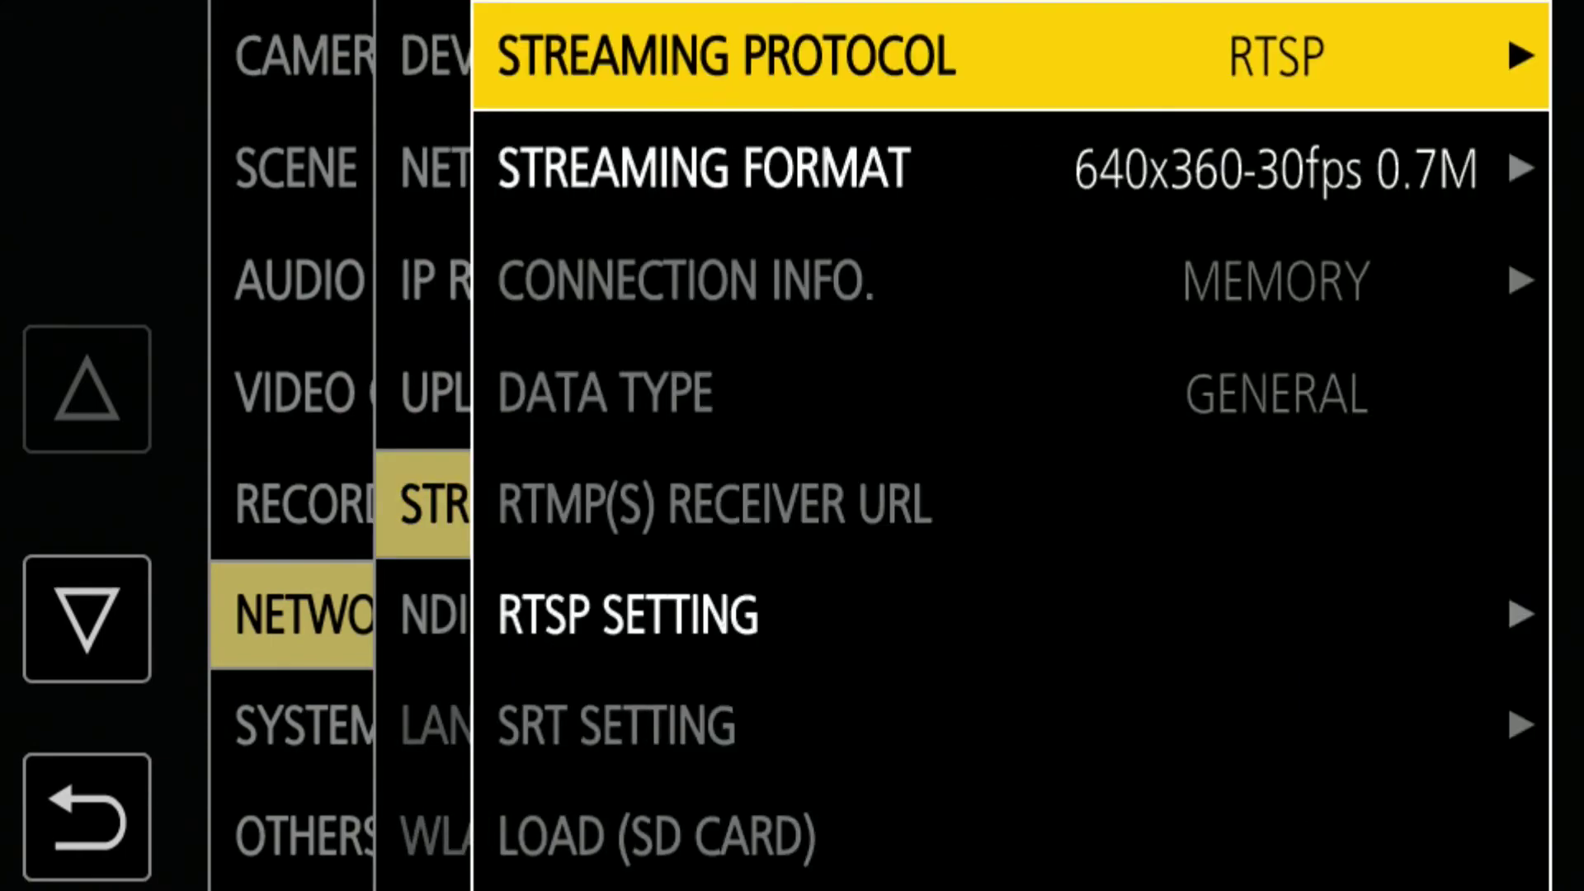
key(Return)
key(Up)
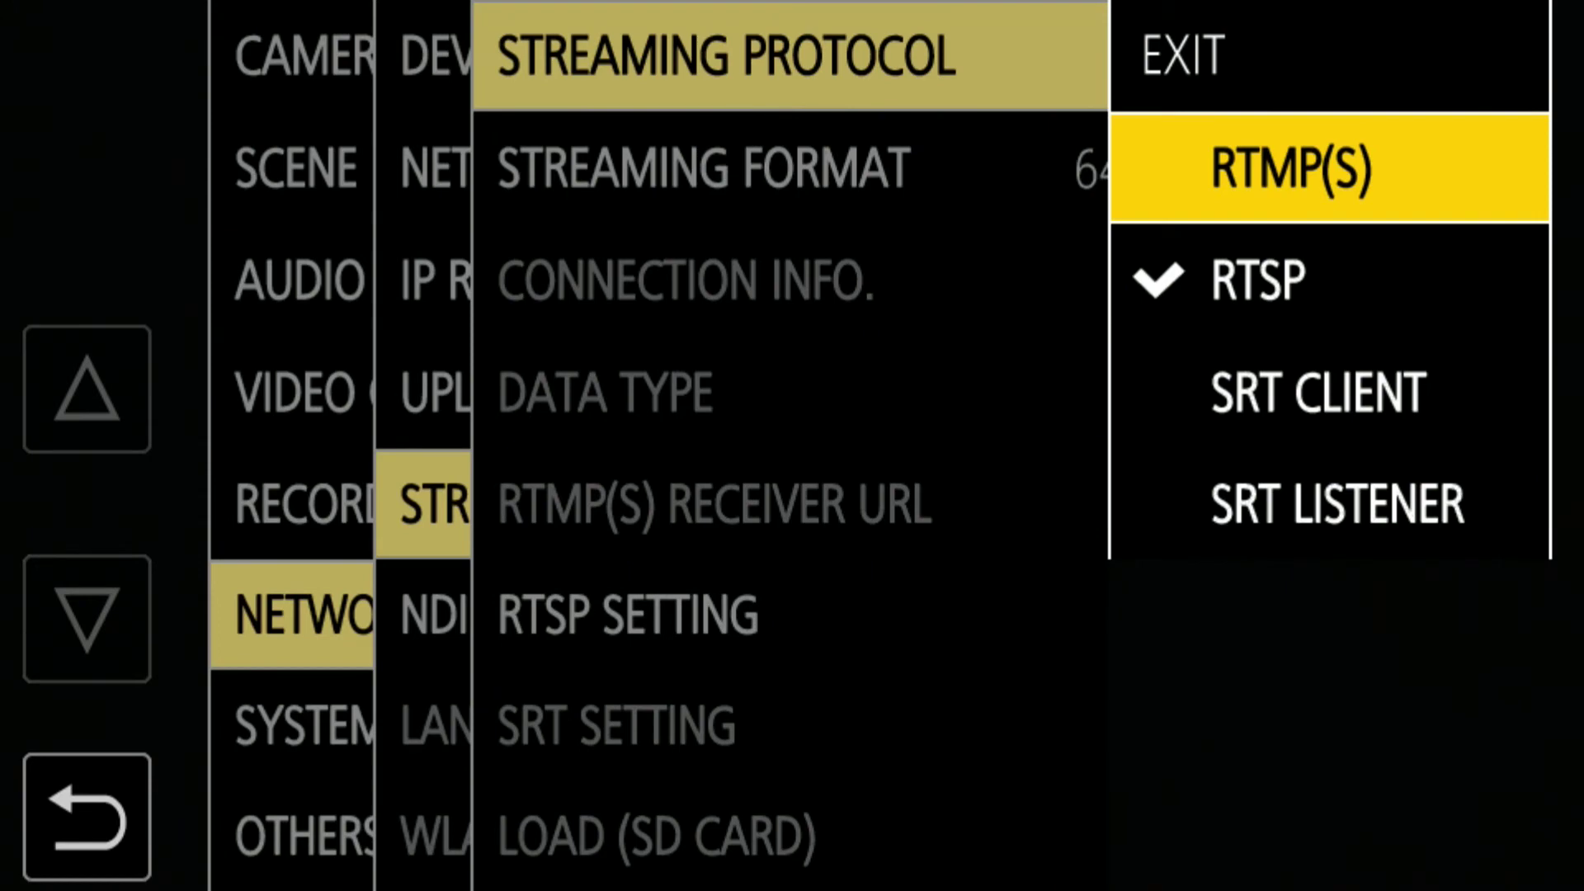
key(Return)
- Set the streaming FORMAT to 1920x1080-30fps 1M
key(Down)
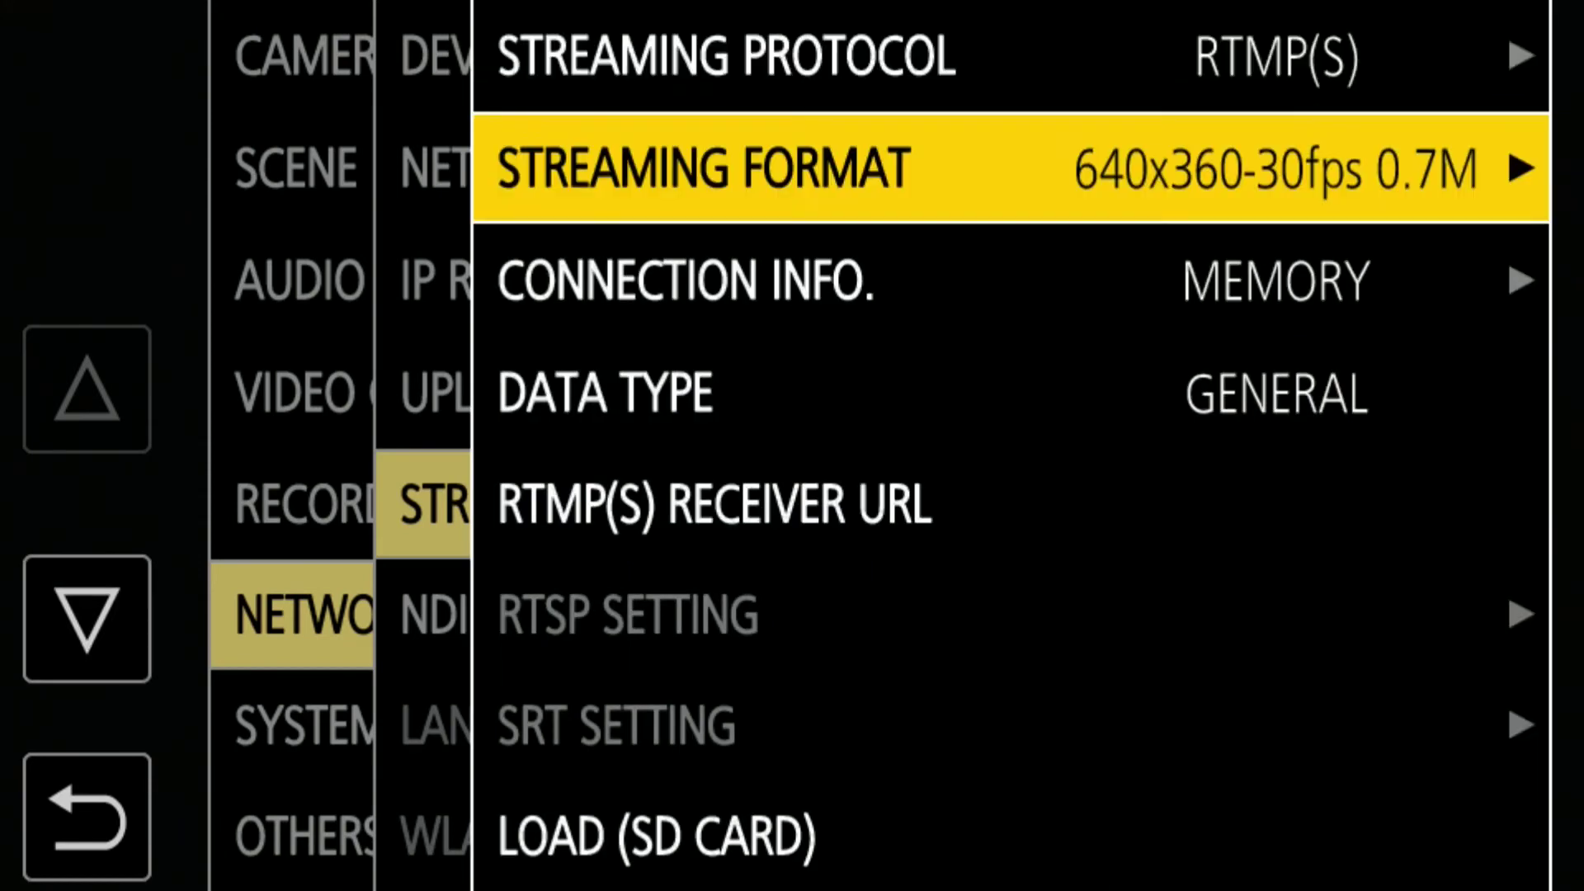
key(Return)
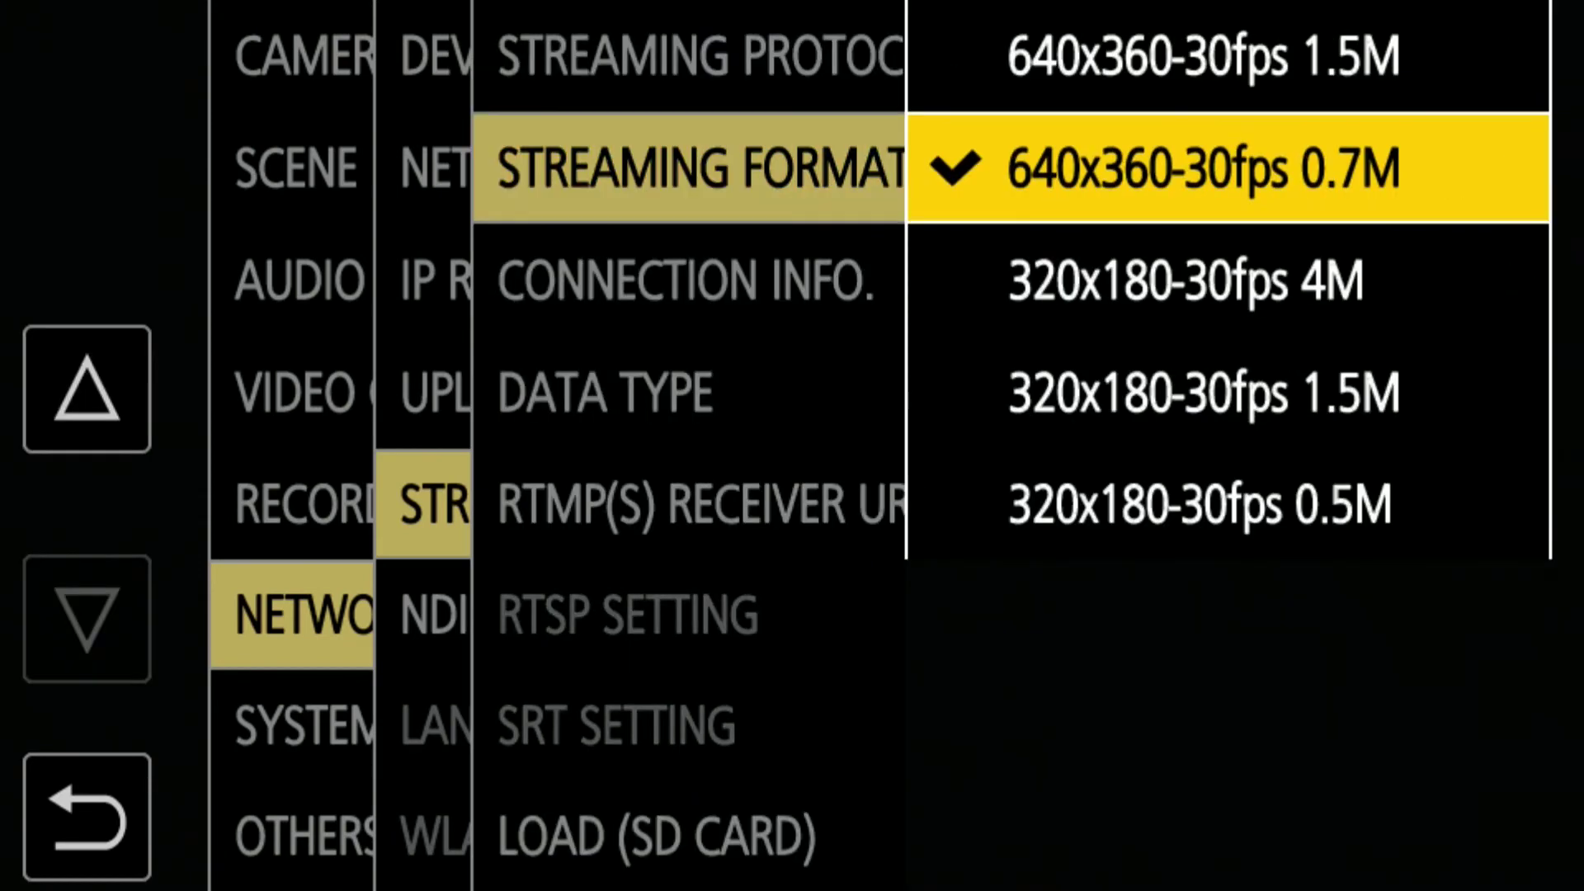
key(Down)
key(Down)
key(Down)
key(Down)
key(Down)
key(Down)
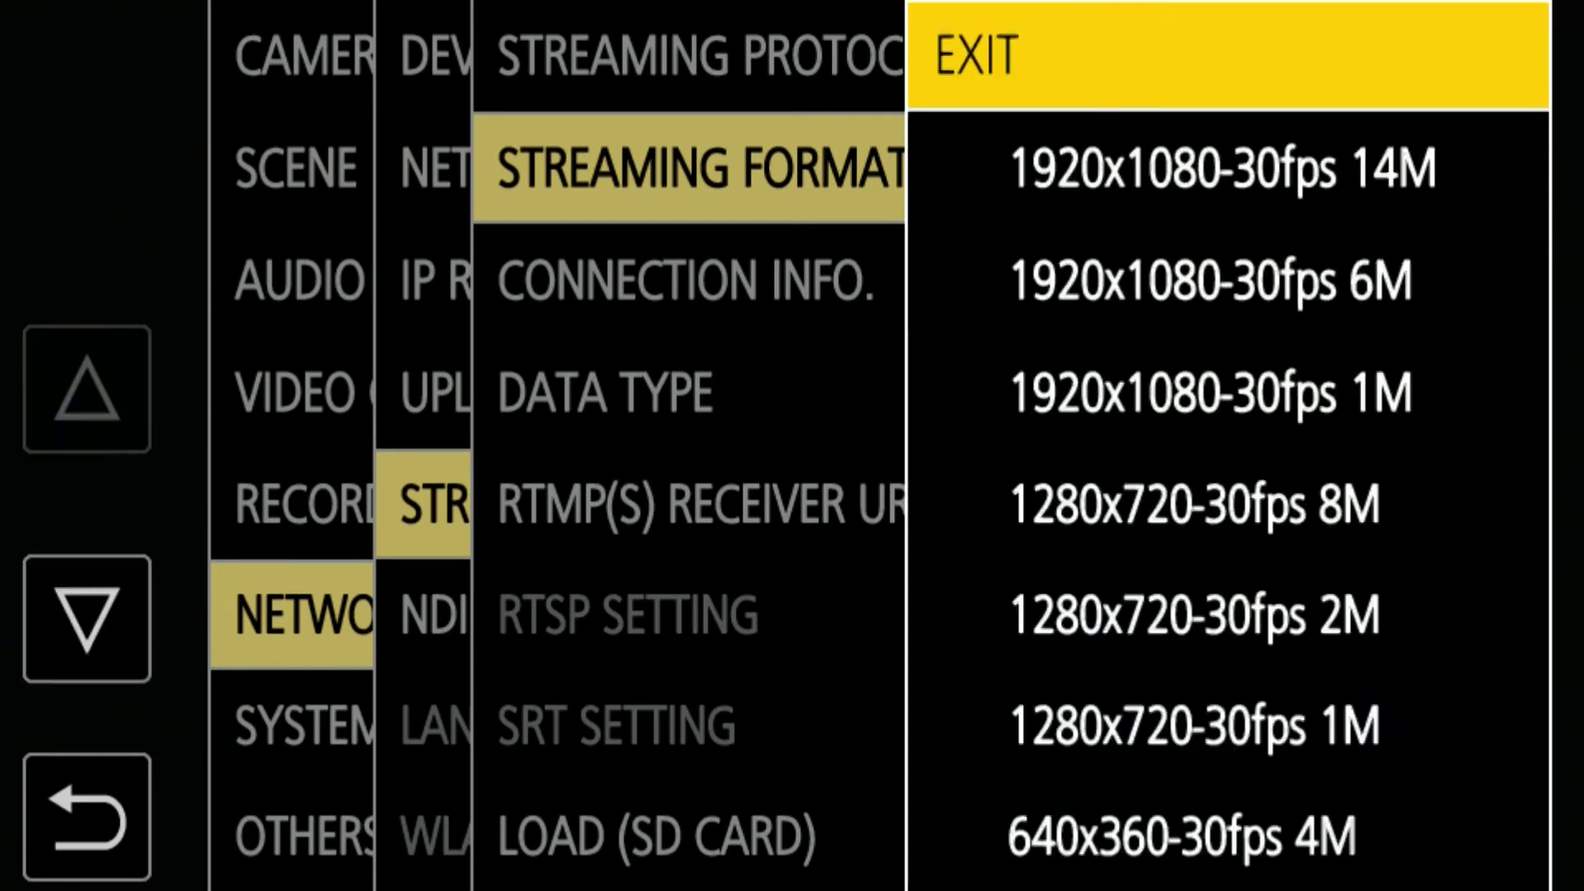
key(Down)
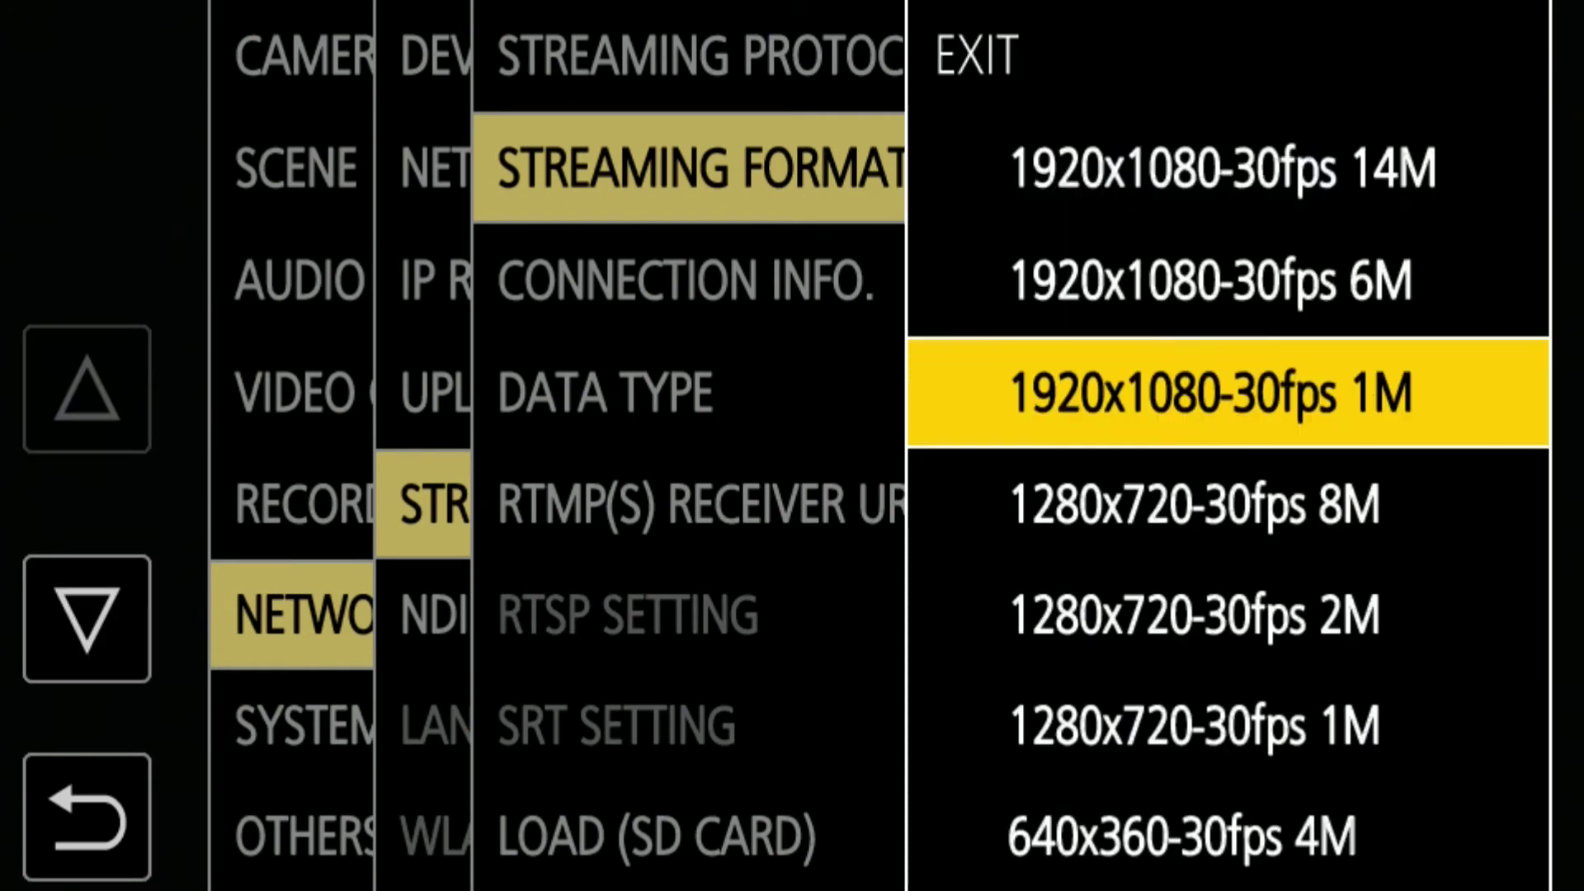
key(Return)
key(Down)
key(Down)
key(Down)
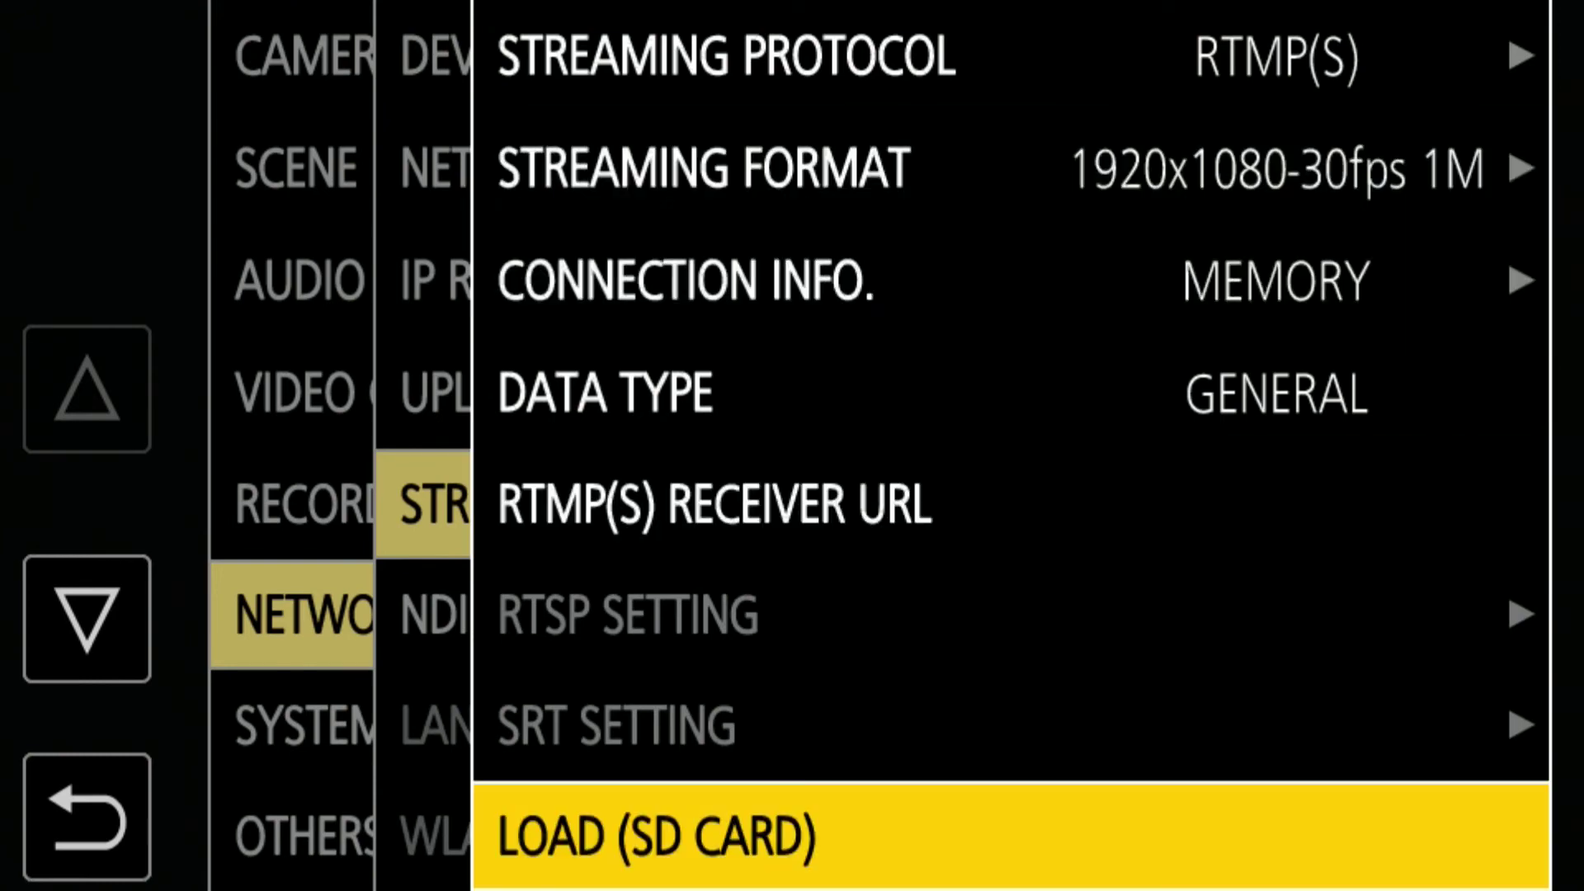
- Load the receiver URL from the SD card and check the loaded URL
key(Return)
key(Down)
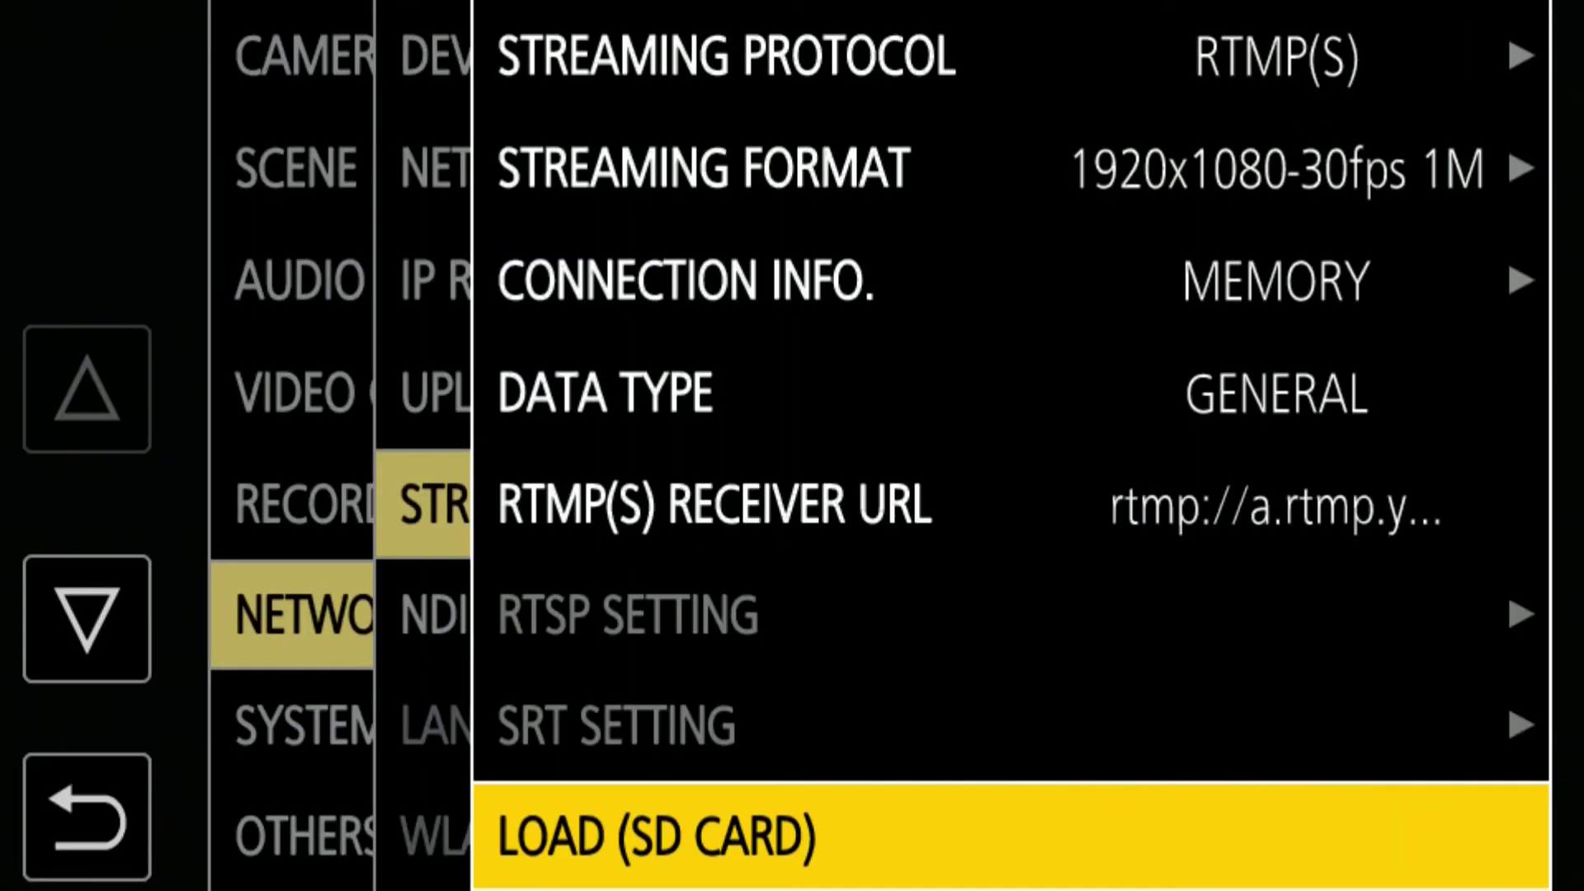
key(Up)
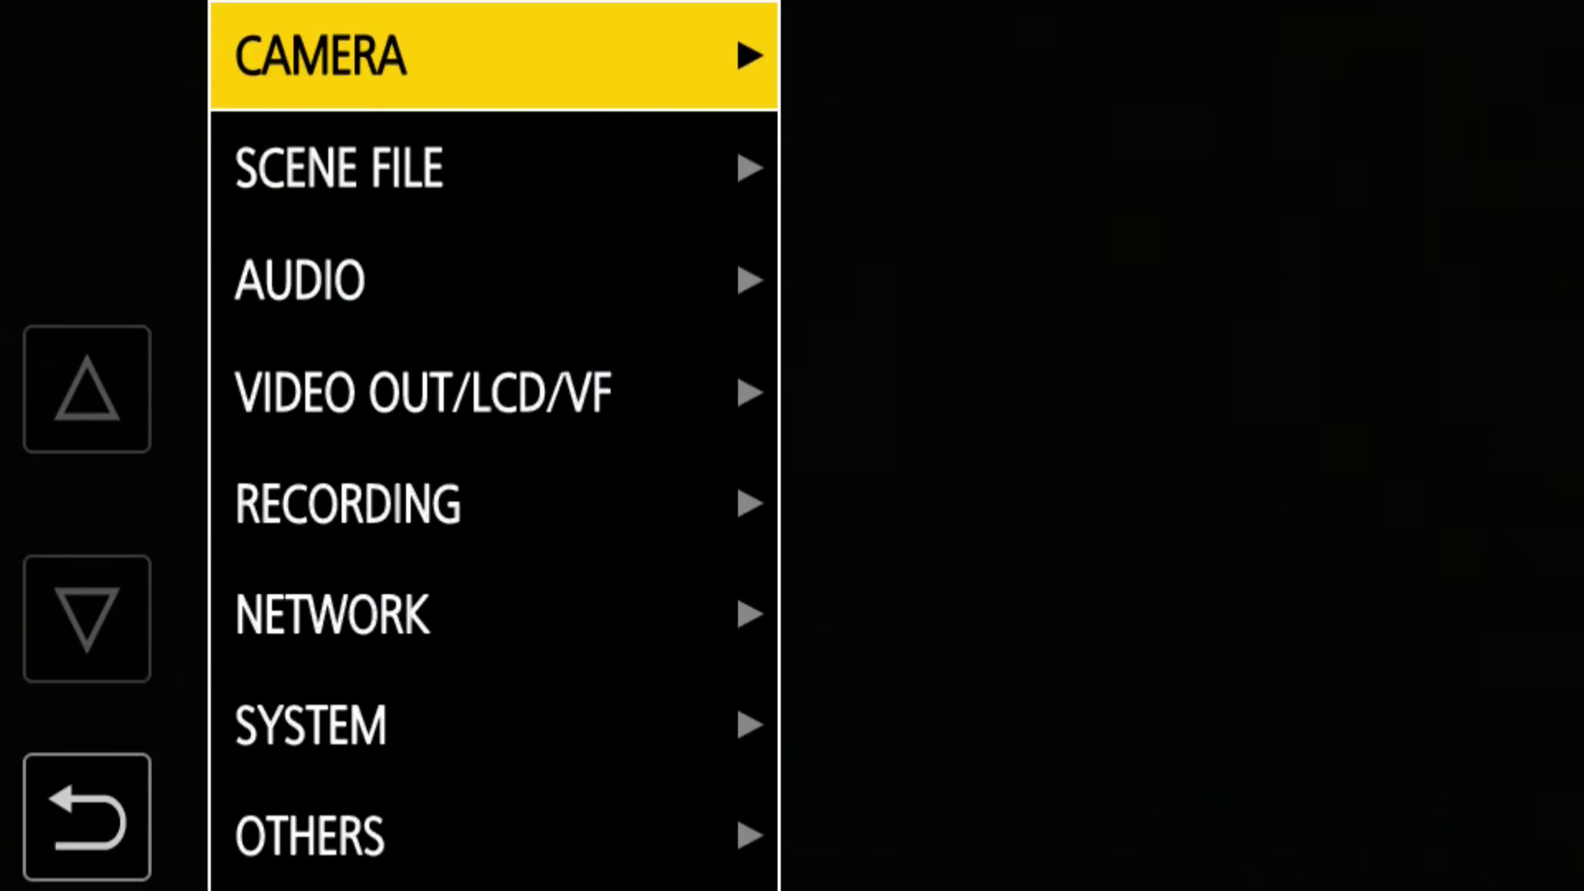
- Under CAMERA > USER SW, set the USER6 button function to STREAMING START
key(Return)
key(Down)
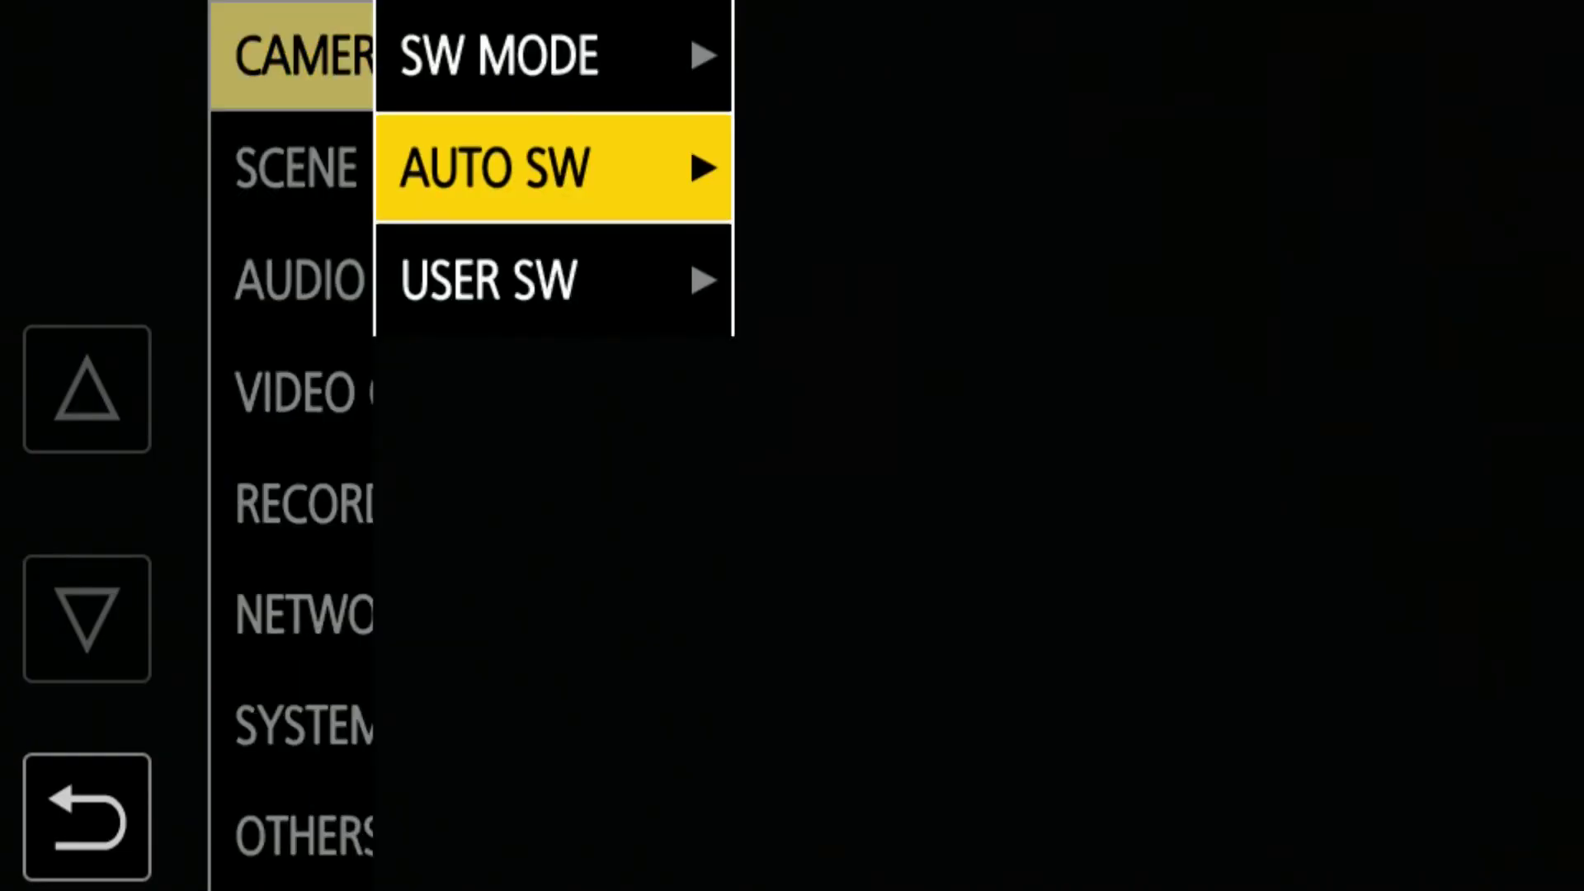
key(Down)
key(Return)
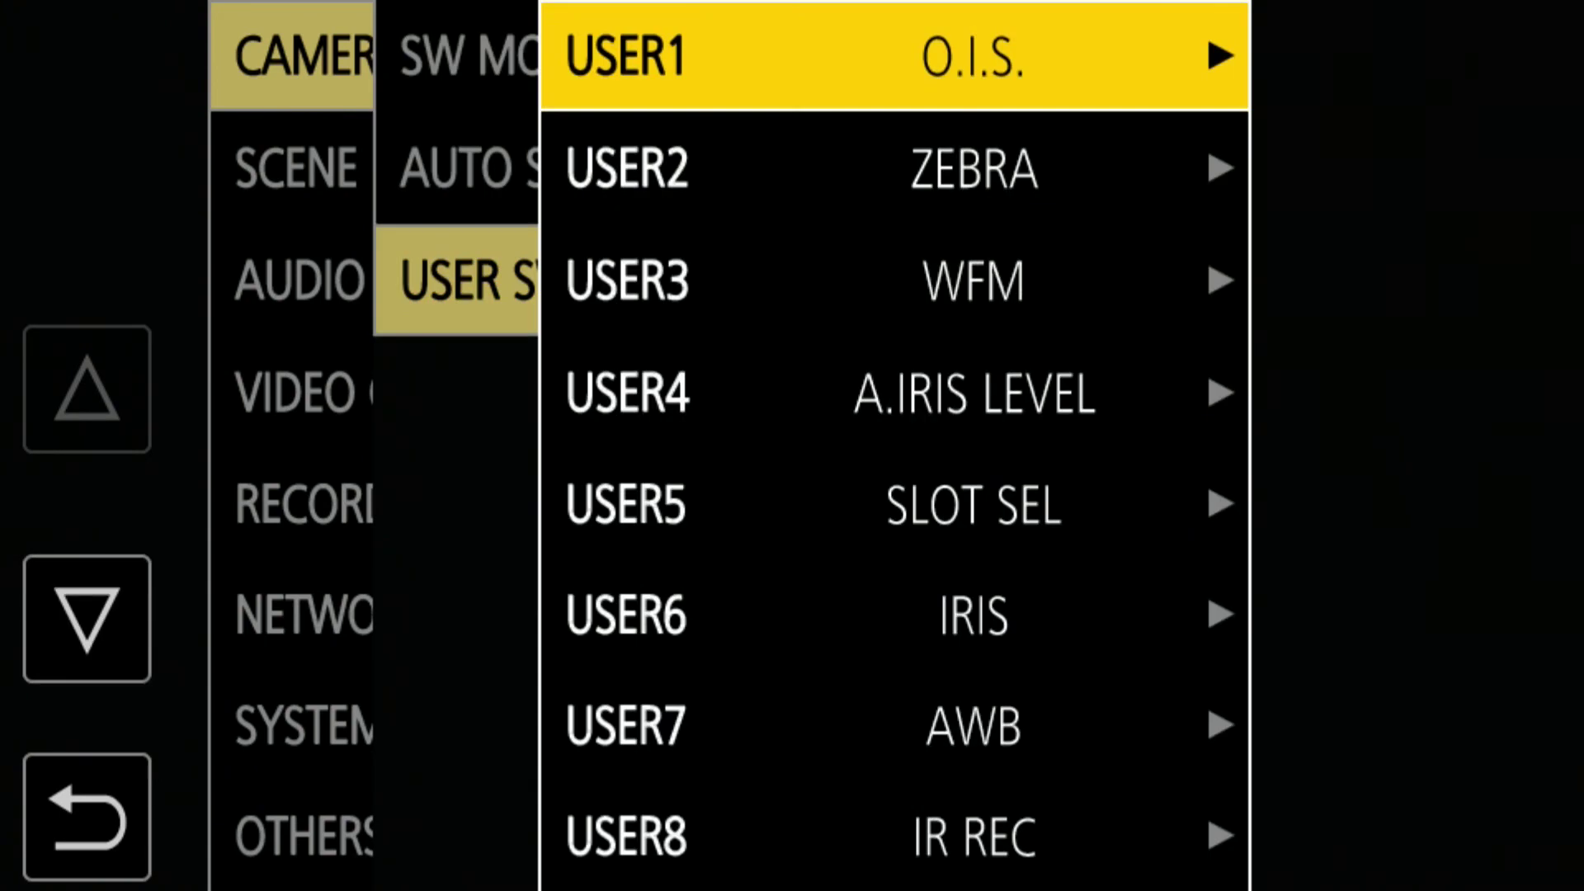
key(Down)
key(Down)
key(Down)
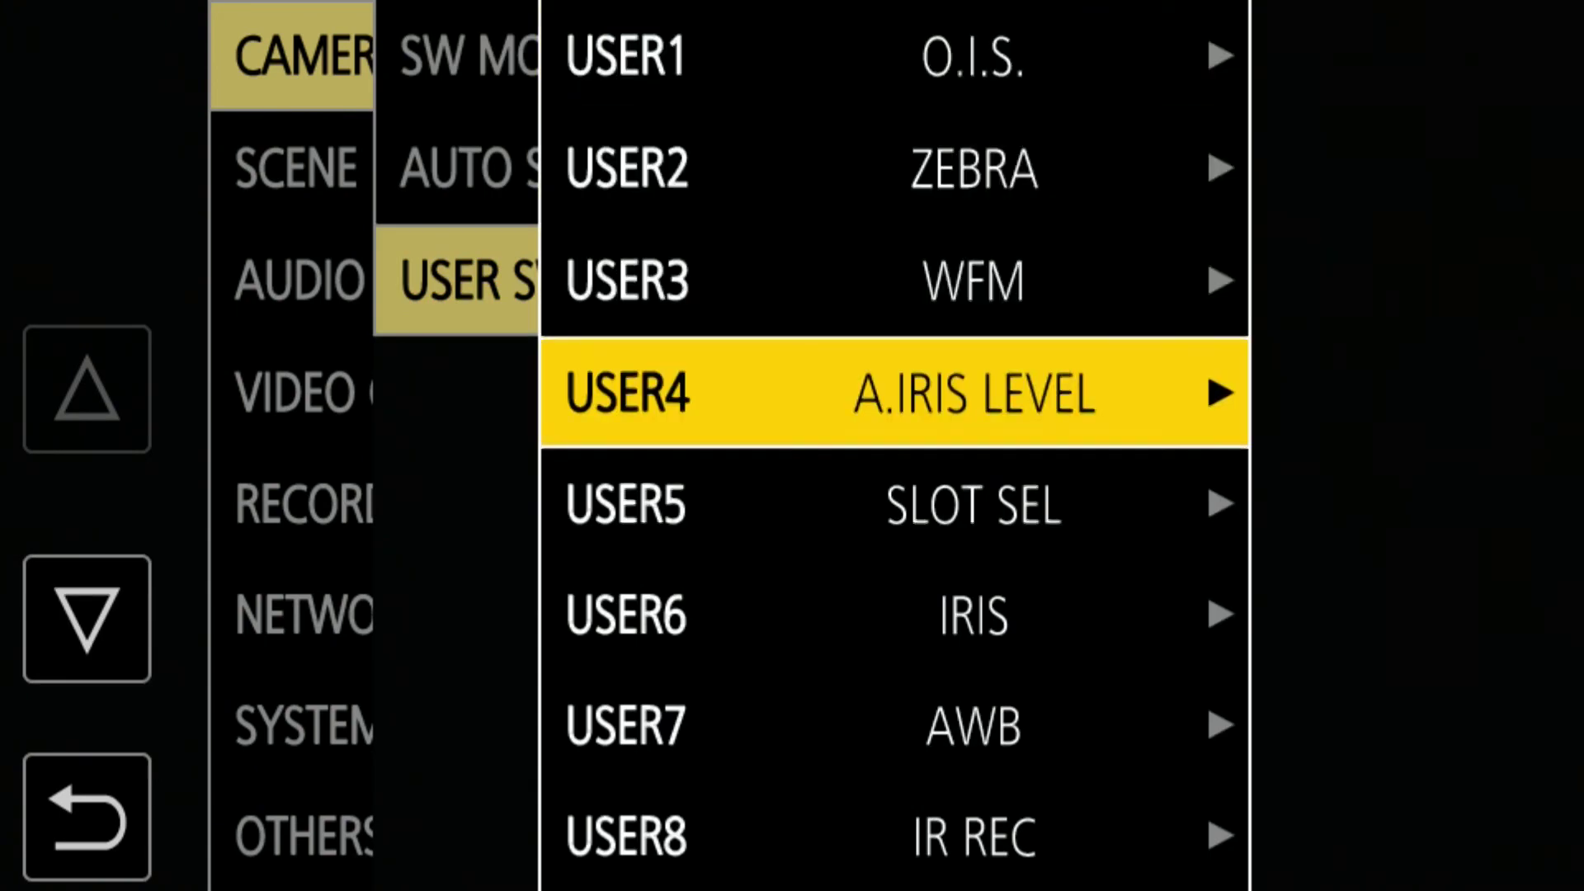
key(Down)
key(Down)
key(Return)
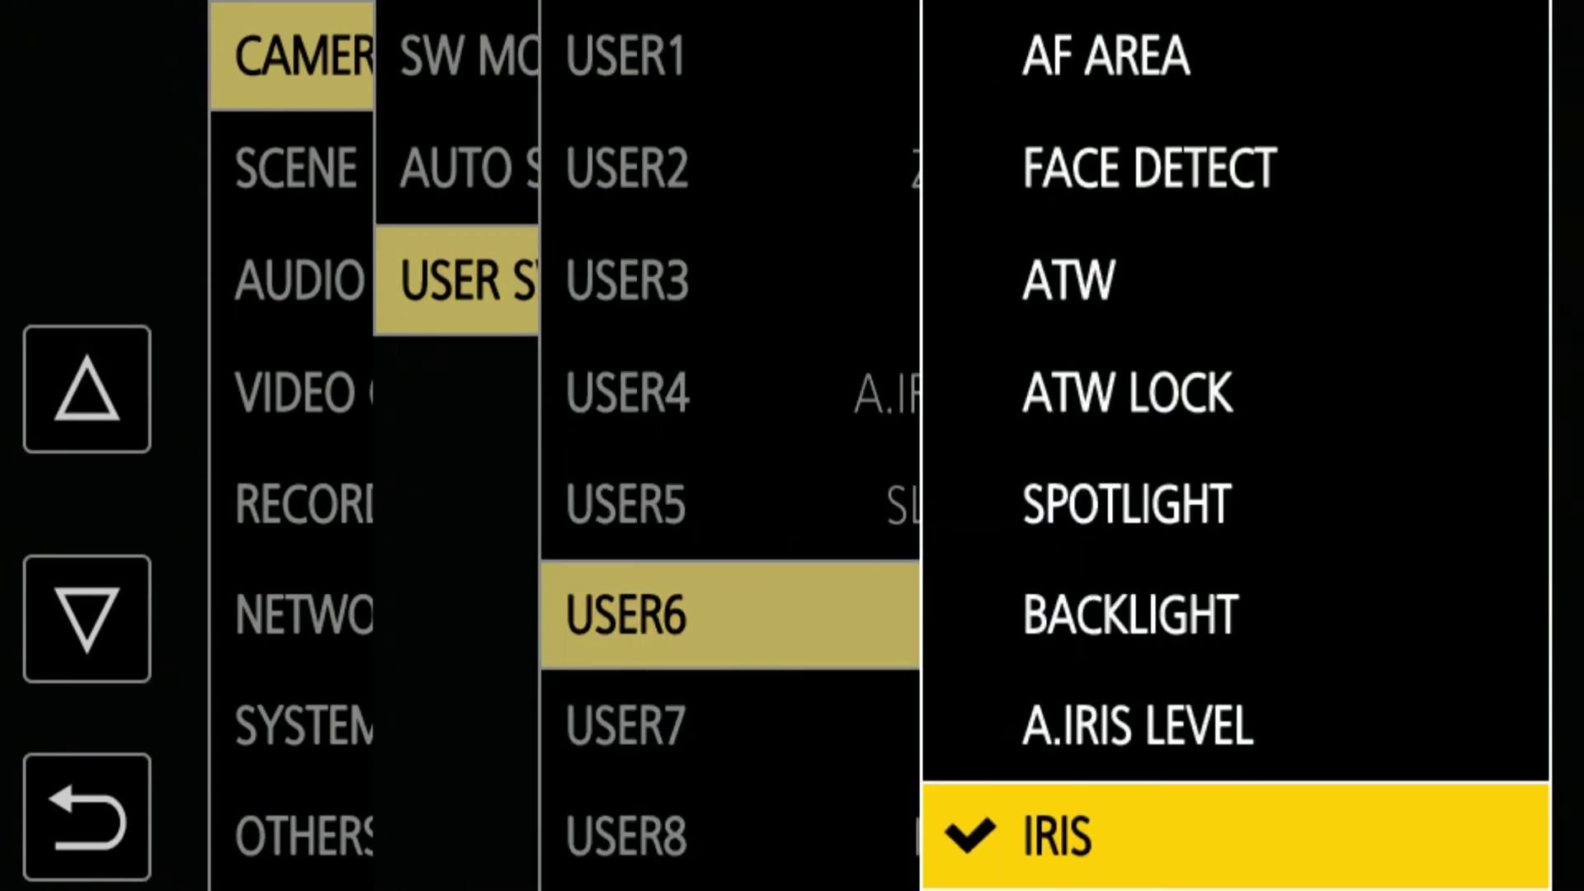
key(Down)
key(Down)
key(Down)
key(Down)
key(Down)
key(Down)
key(Down)
key(Down)
key(Down)
key(Down)
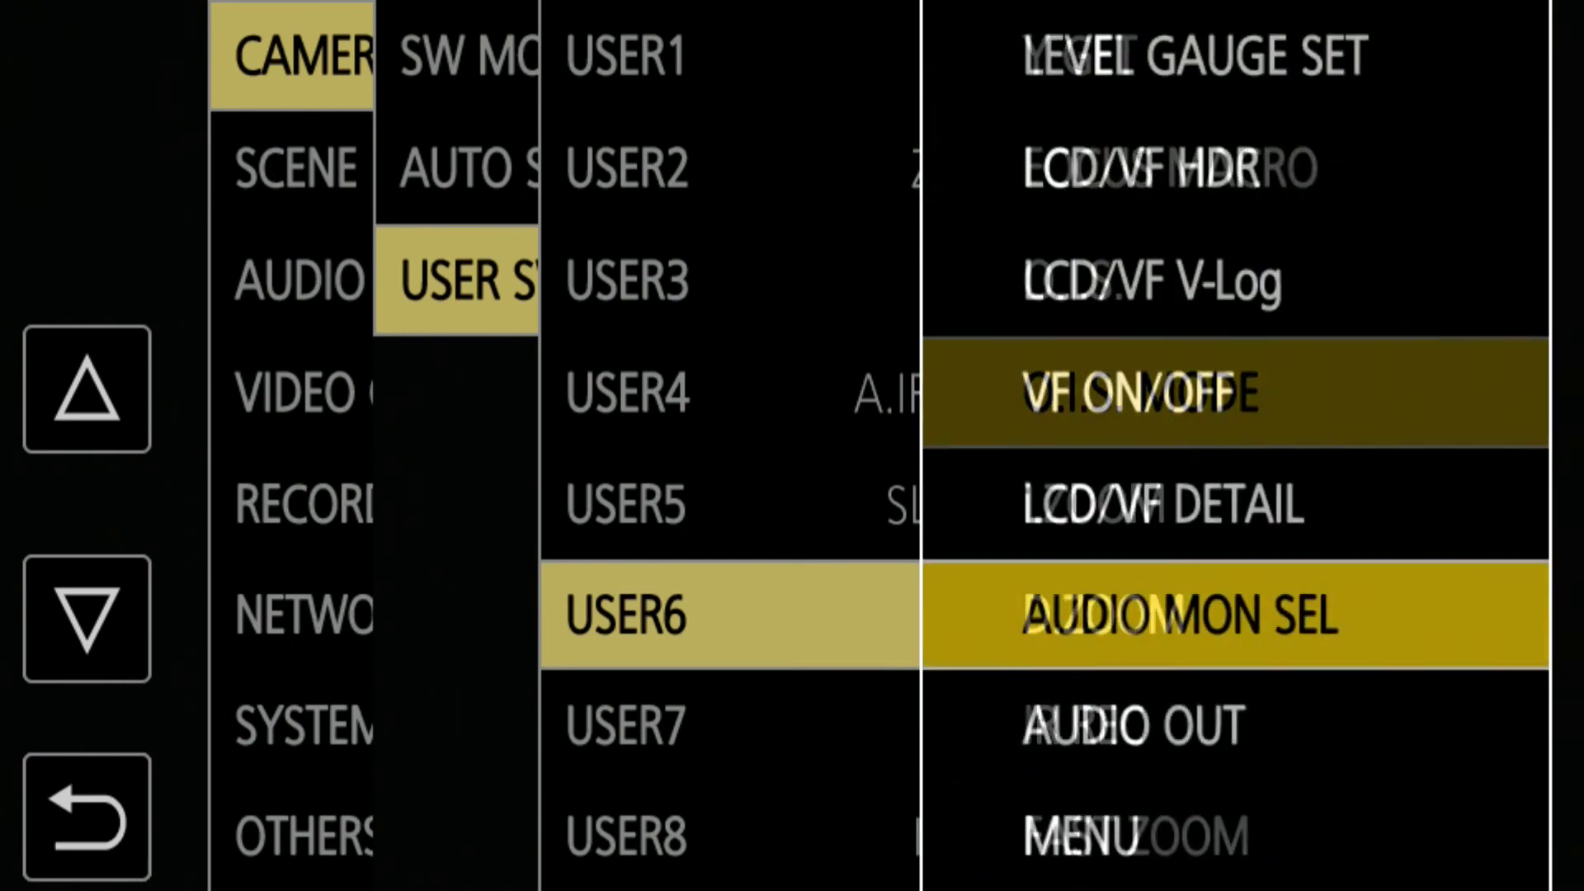
key(Down)
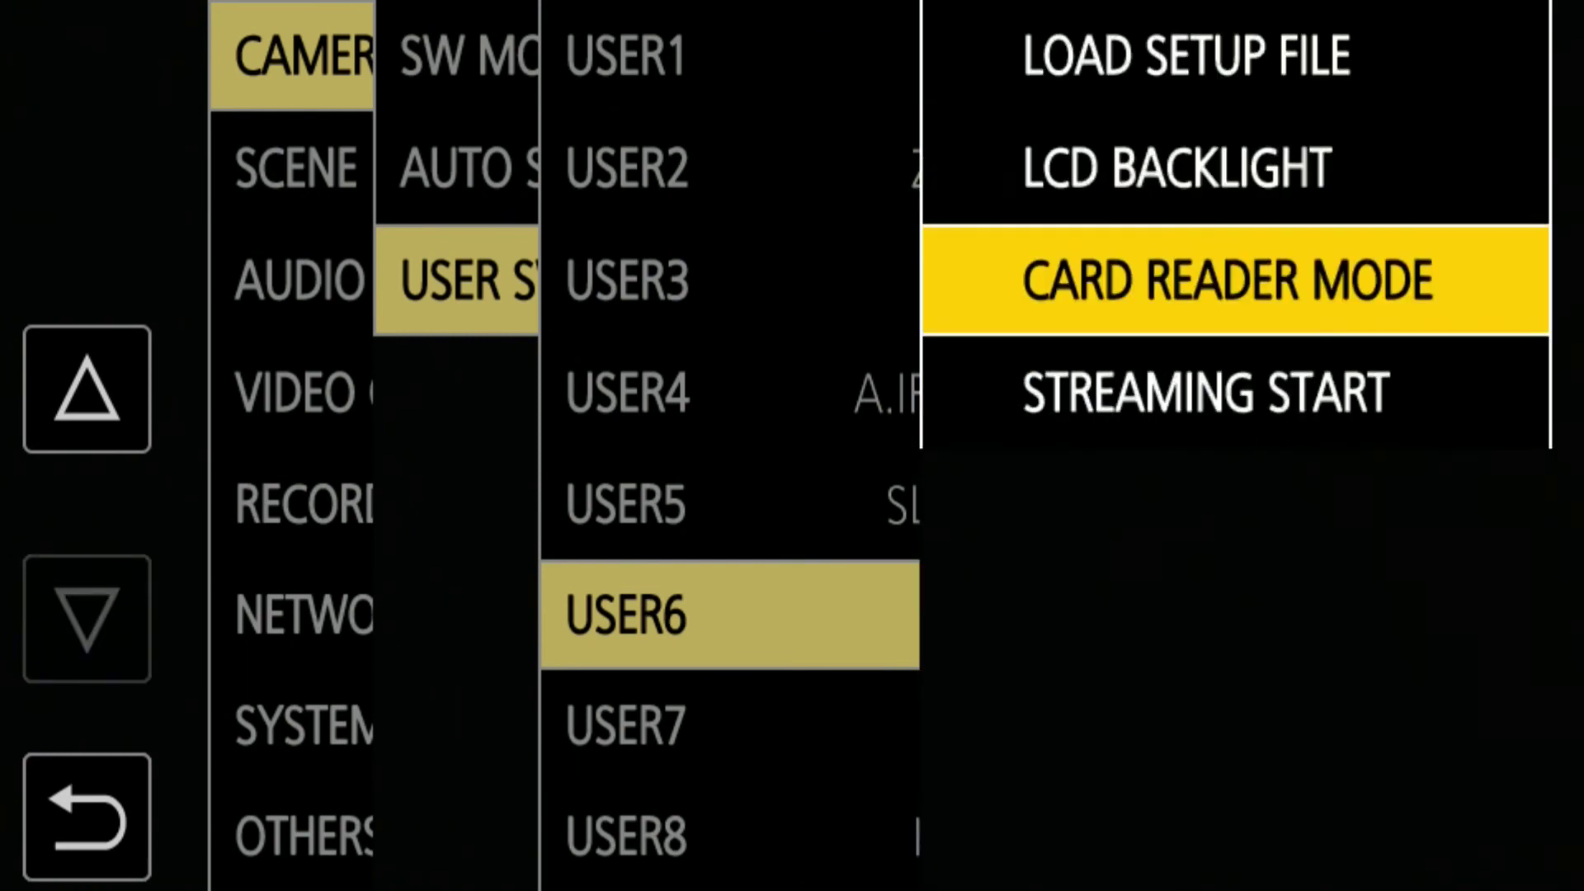
key(Down)
key(Return)
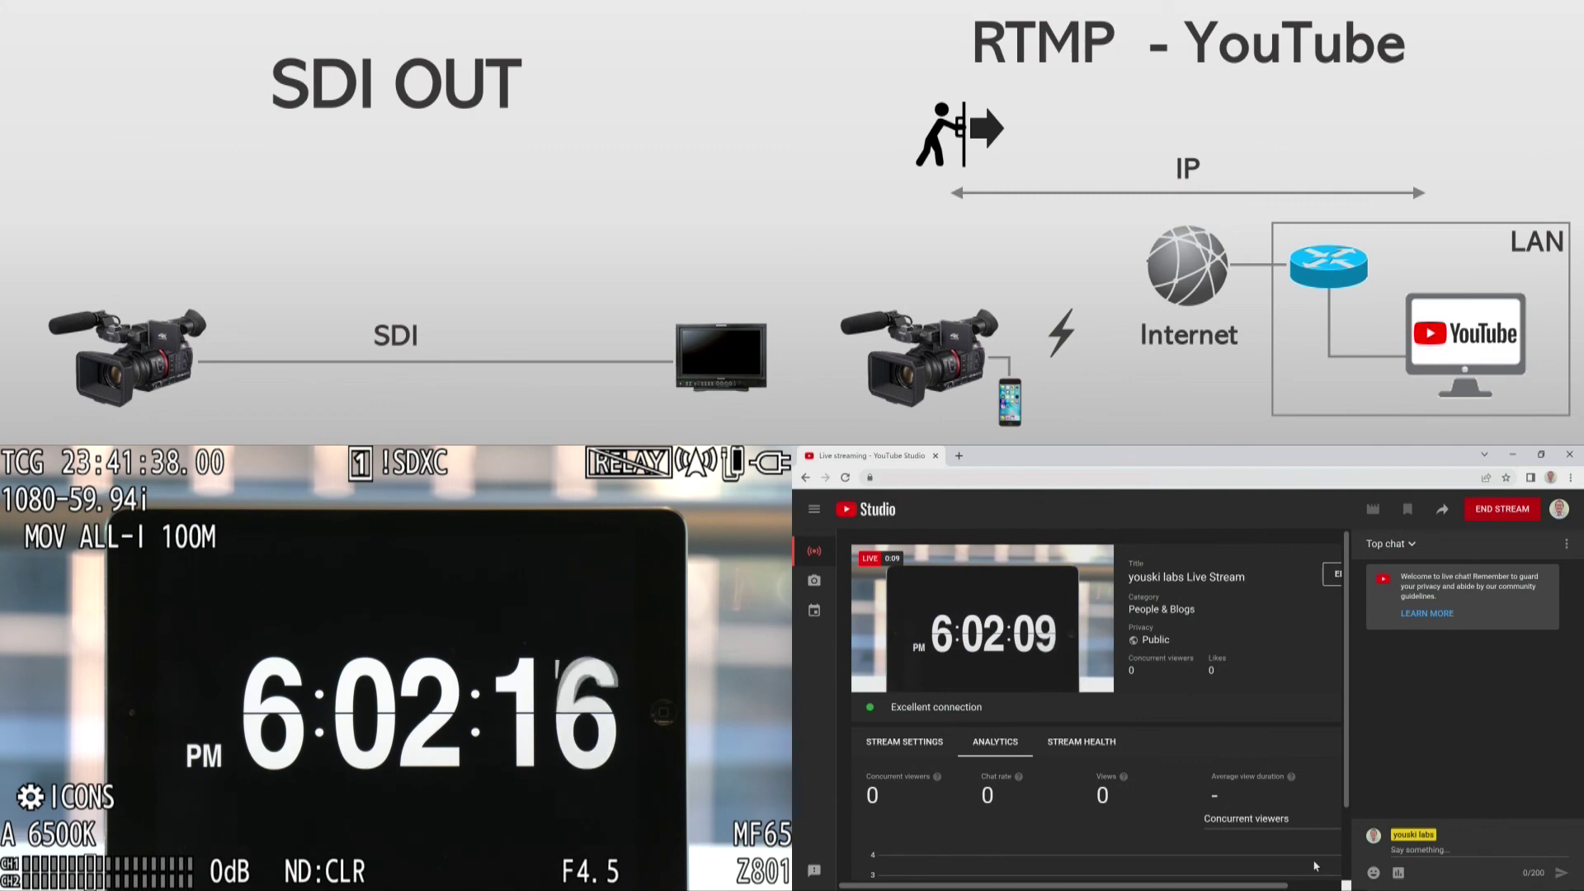
- Play the 'youski labs Live Stream' preview in YouTube Studio full screen
mouse_move(1106, 689)
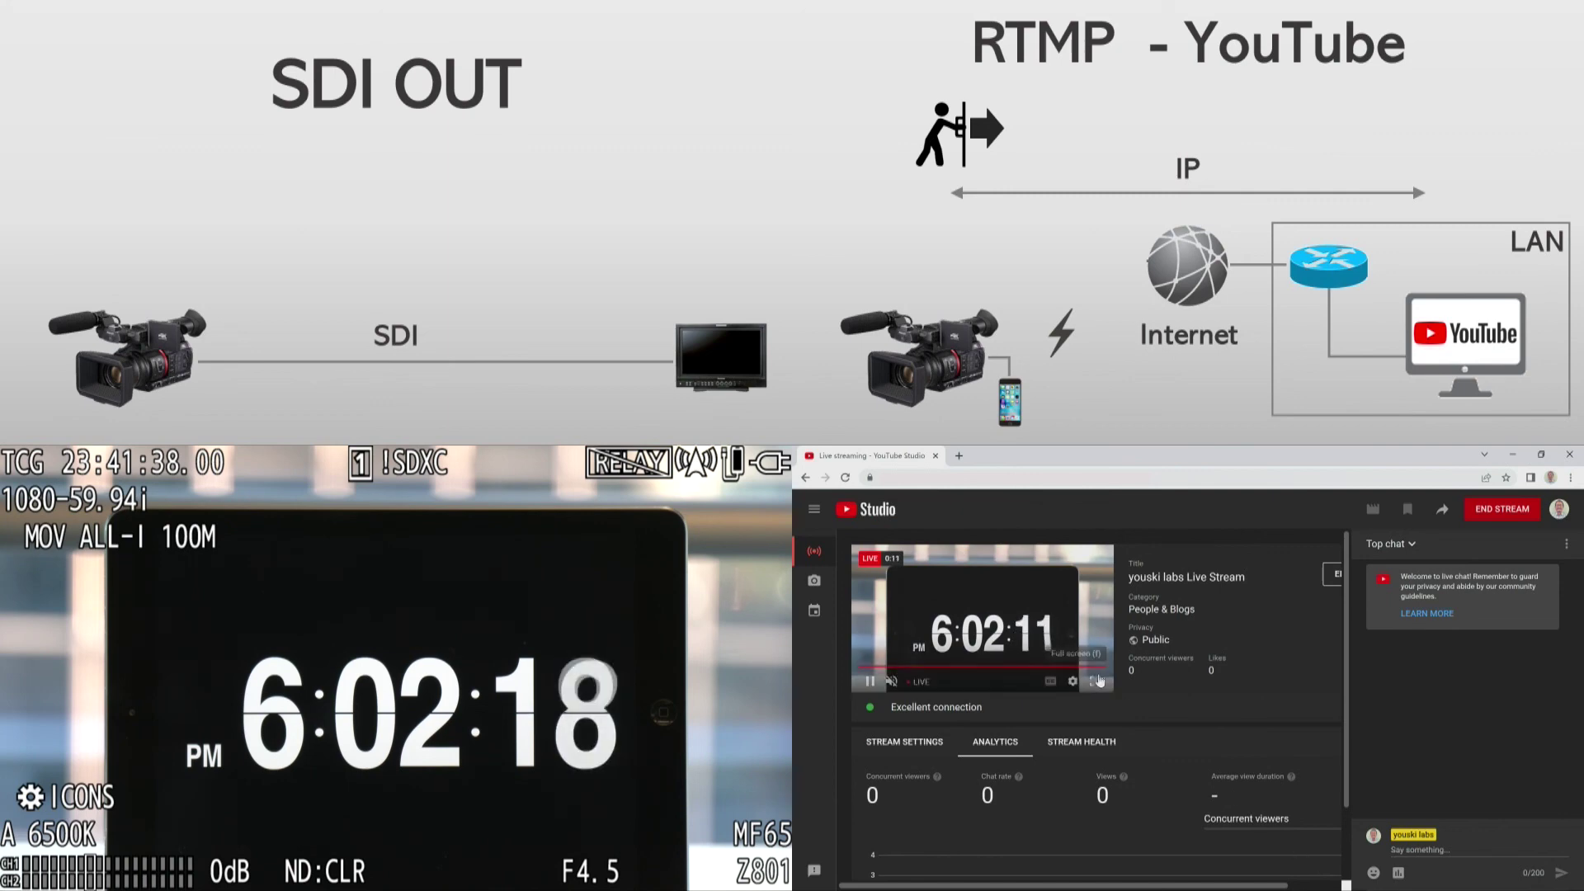
click(1095, 683)
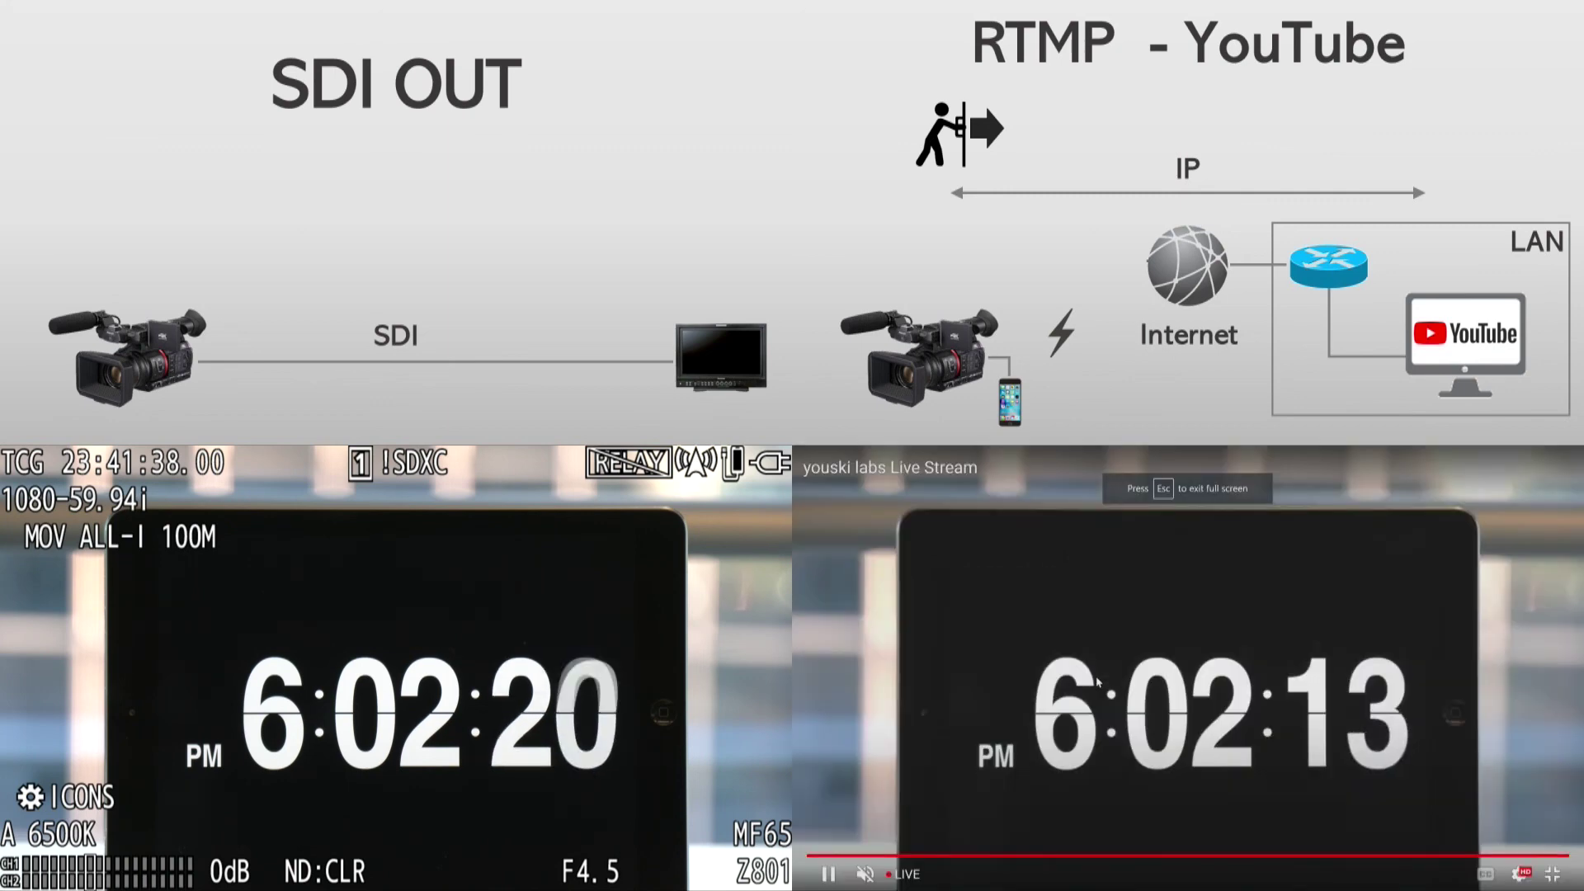